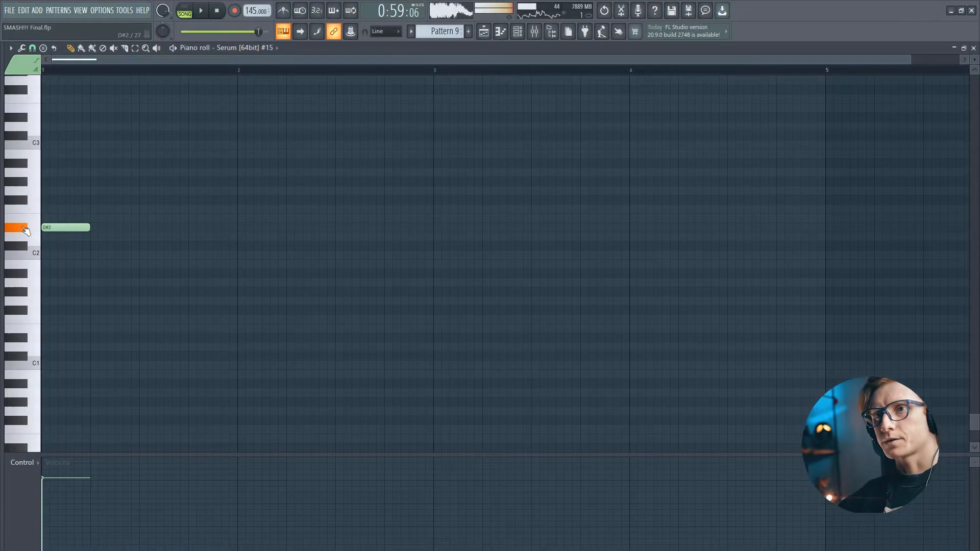
Step: Leave the piano roll and reset the new Serum instance to the Init preset
key("Escape")
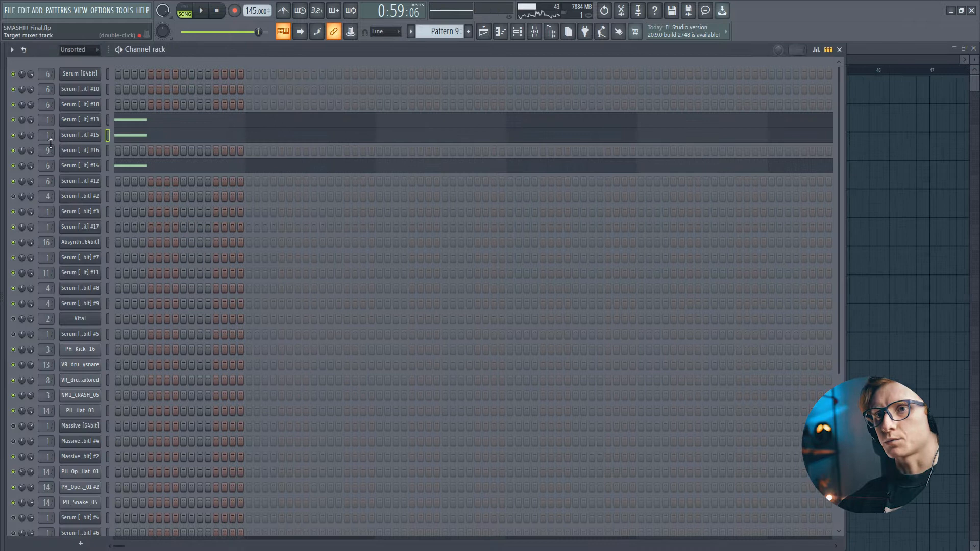
left_click(122, 136)
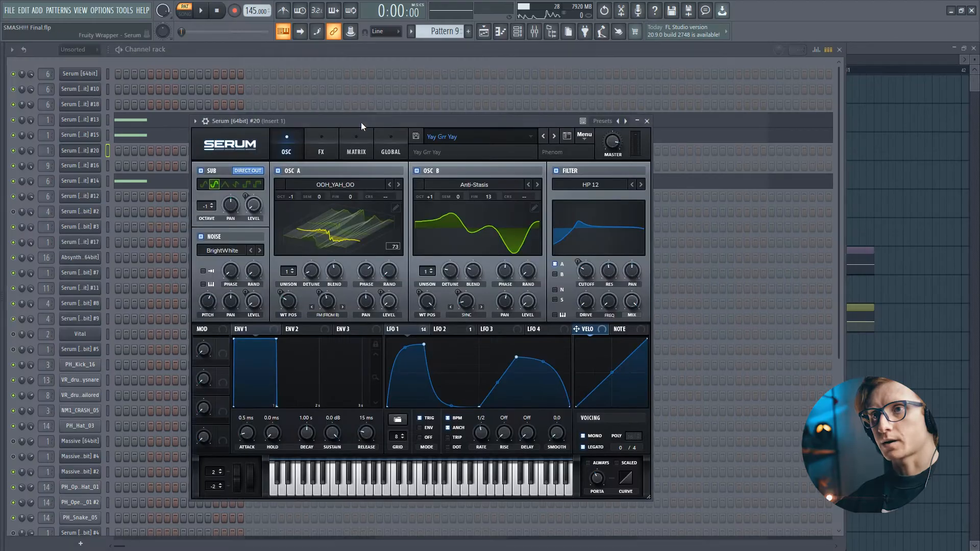
left_click_drag(359, 133, 323, 83)
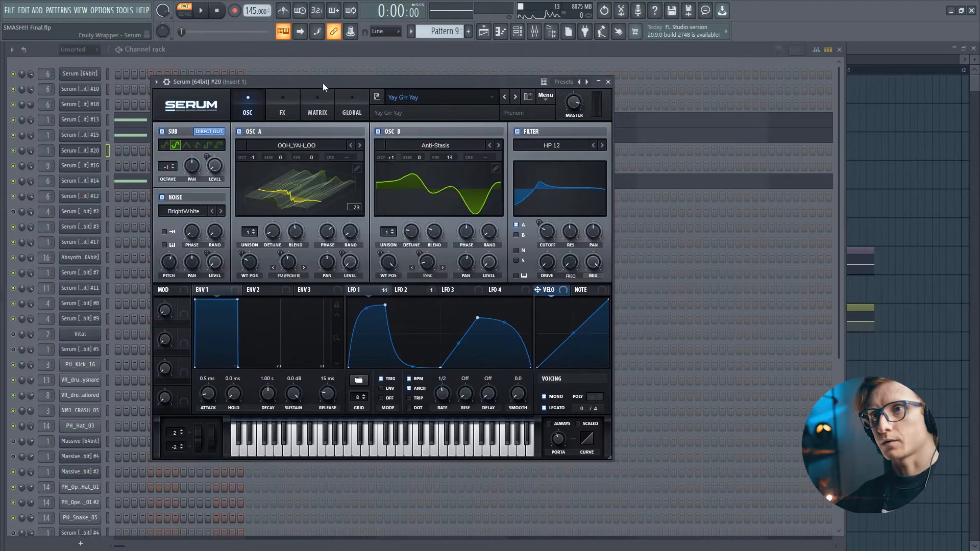
left_click(545, 96)
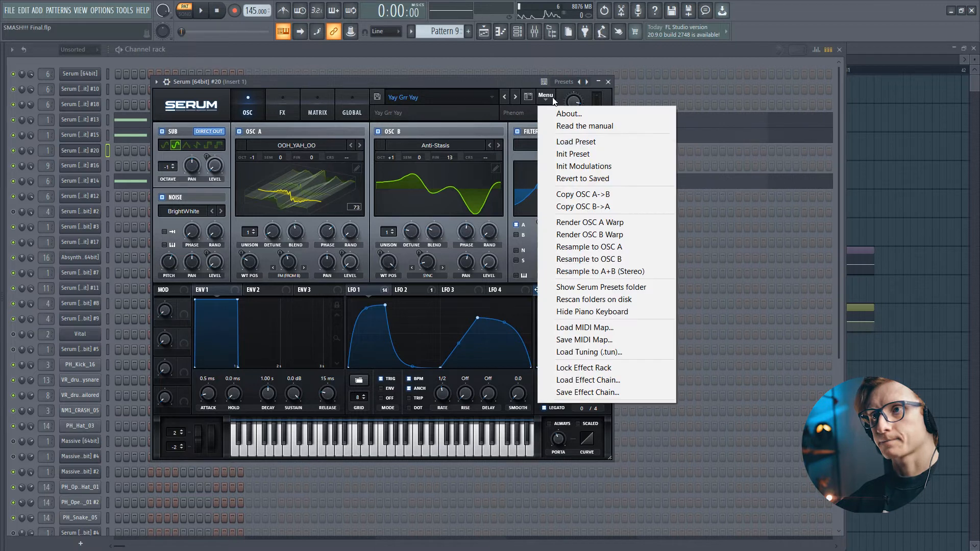
left_click(564, 154)
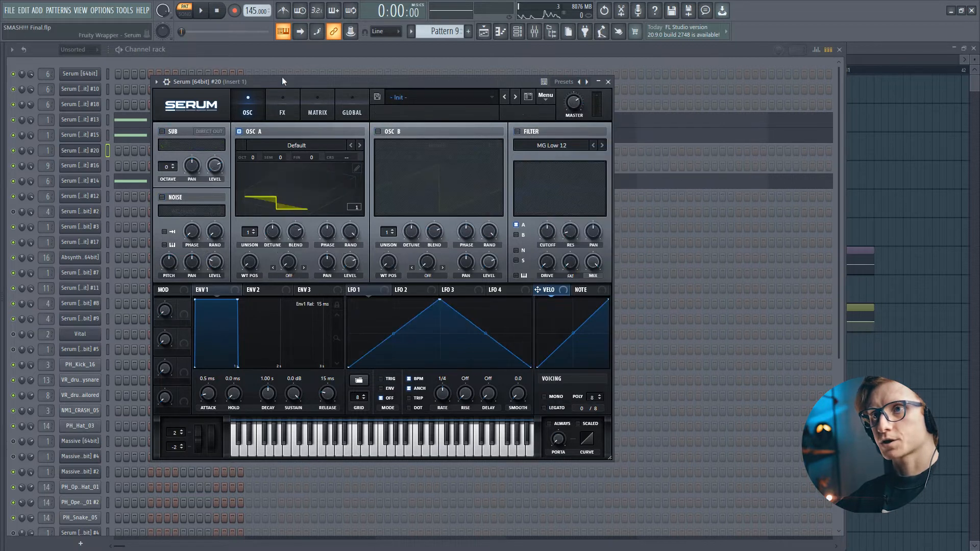
Step: Load the OOH_YAH_OO vowel wavetable into oscillator A and lower its octave to -1
left_click(292, 145)
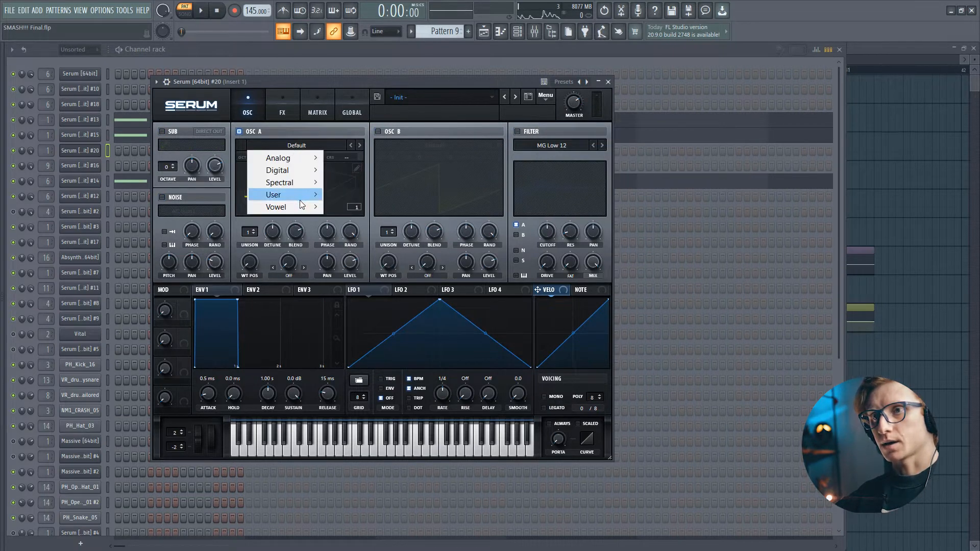
mouse_move(306, 207)
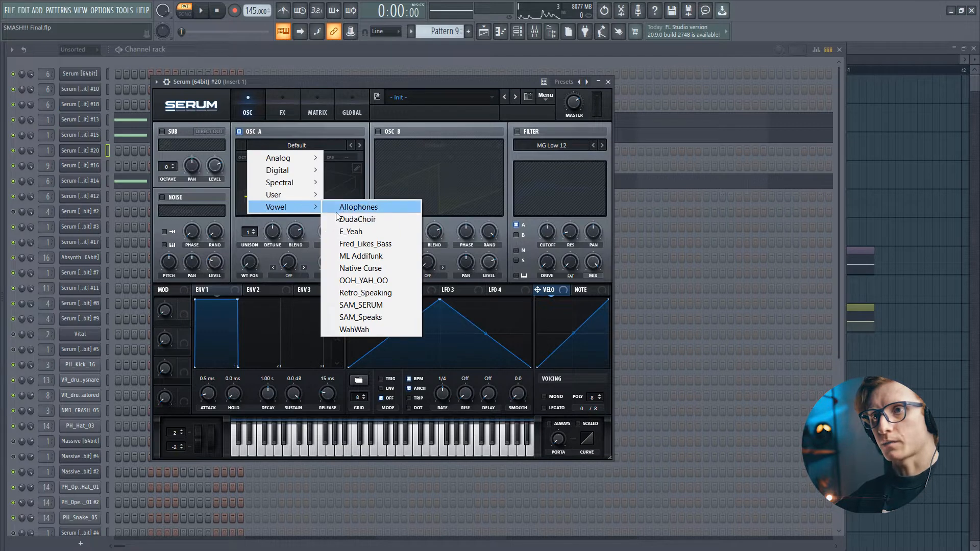
left_click(363, 280)
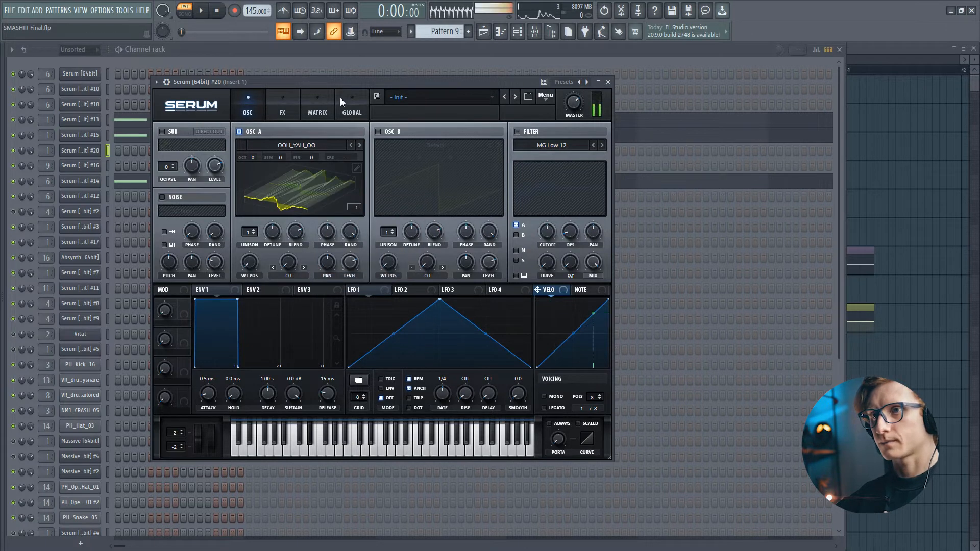
left_click_drag(277, 217, 243, 271)
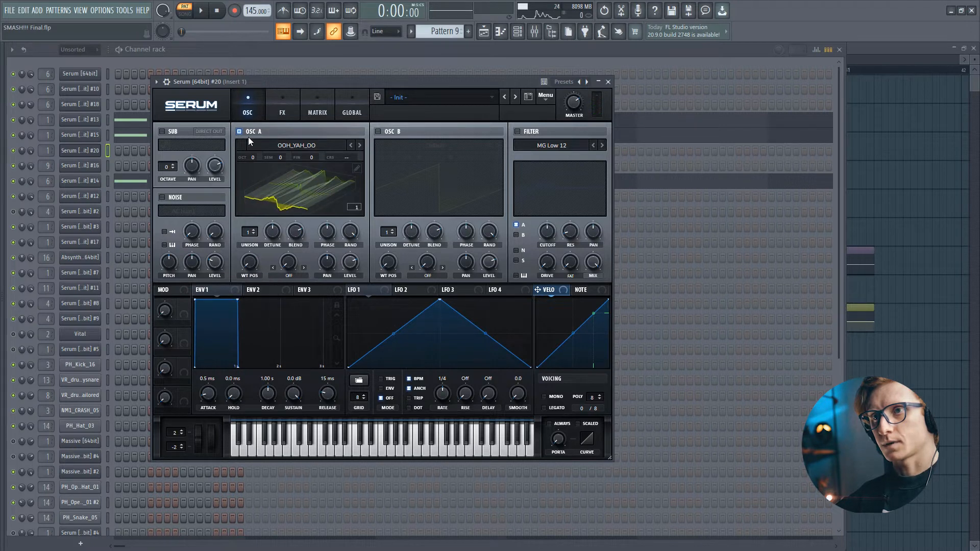
left_click_drag(252, 158, 251, 166)
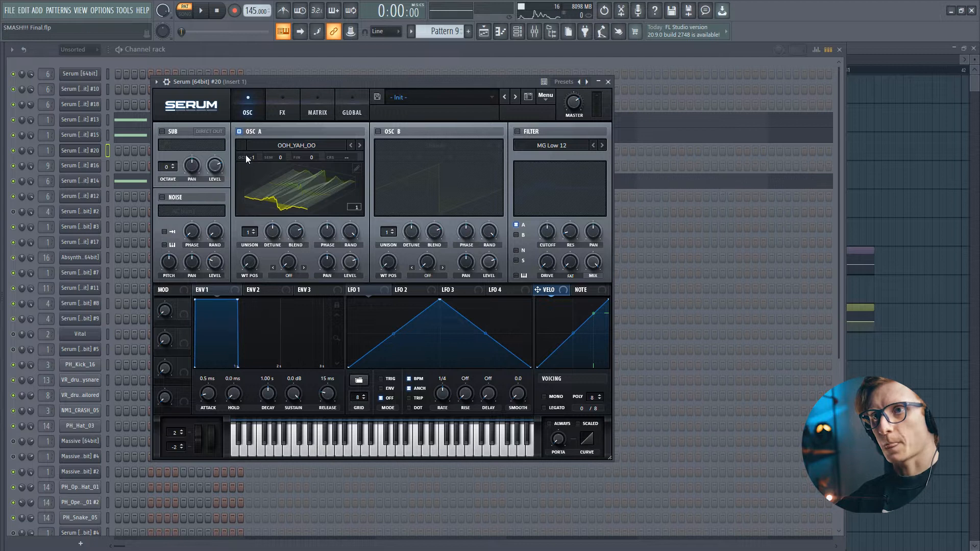
left_click_drag(244, 182, 369, 173)
Step: Enable oscillator B with the Anti-Stasis digital wavetable, octave +1 and fine tuning 13, and play a test note
left_click(378, 132)
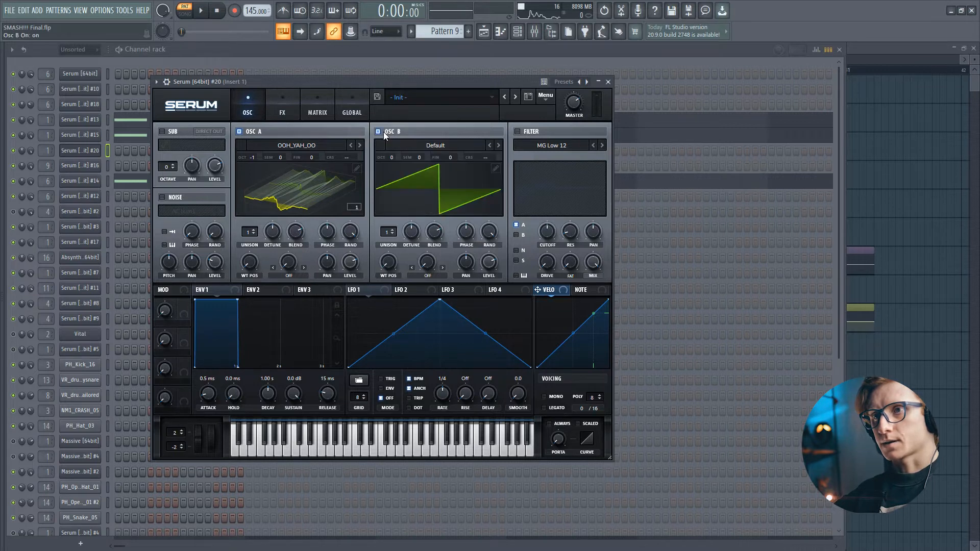
left_click(437, 145)
mouse_move(442, 161)
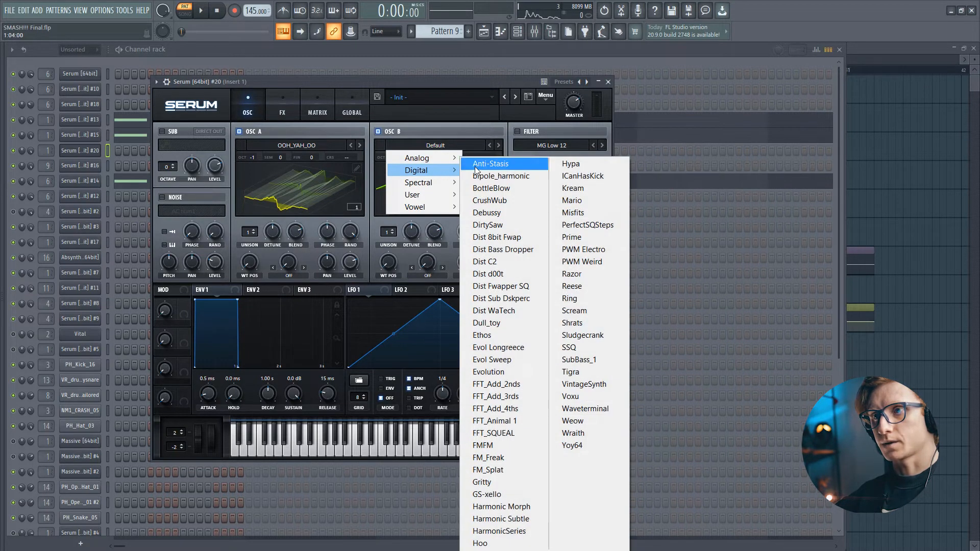
left_click(473, 161)
left_click_drag(389, 157, 455, 155)
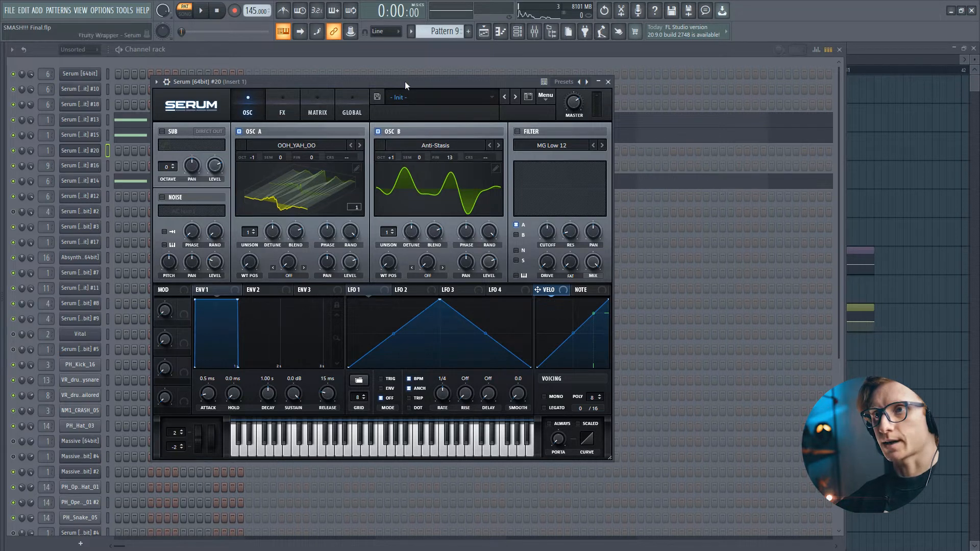
key("d")
Step: Shape LFO 1 into two rounded humps and modulate oscillator A's wavetable position with it, setting the position to 71
left_click_drag(264, 204, 250, 268)
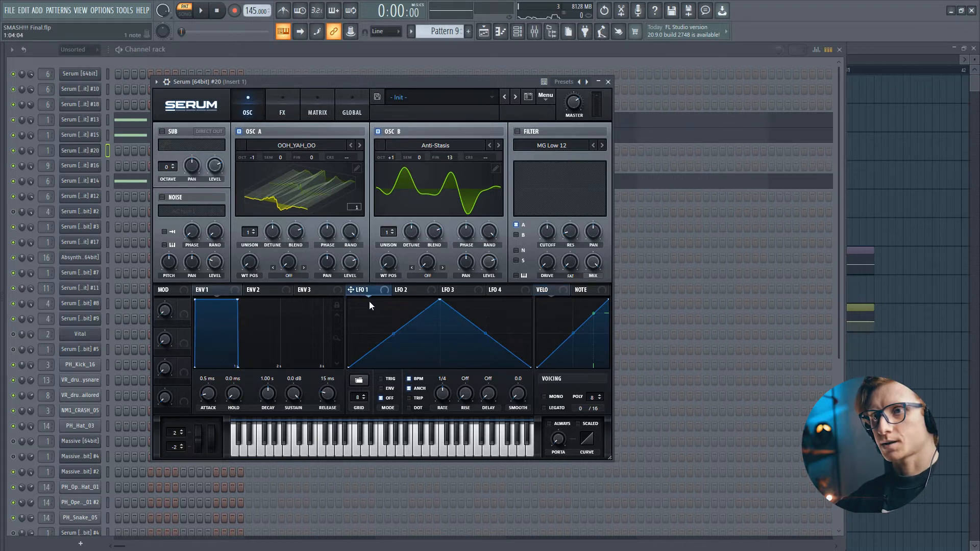
left_click_drag(441, 300, 363, 283)
double_click(425, 329)
left_click_drag(424, 330, 513, 329)
mouse_move(361, 302)
left_mouse_down()
mouse_move(385, 306)
mouse_move(371, 309)
left_mouse_up()
left_click_drag(412, 336, 410, 345)
left_click_drag(480, 316, 474, 318)
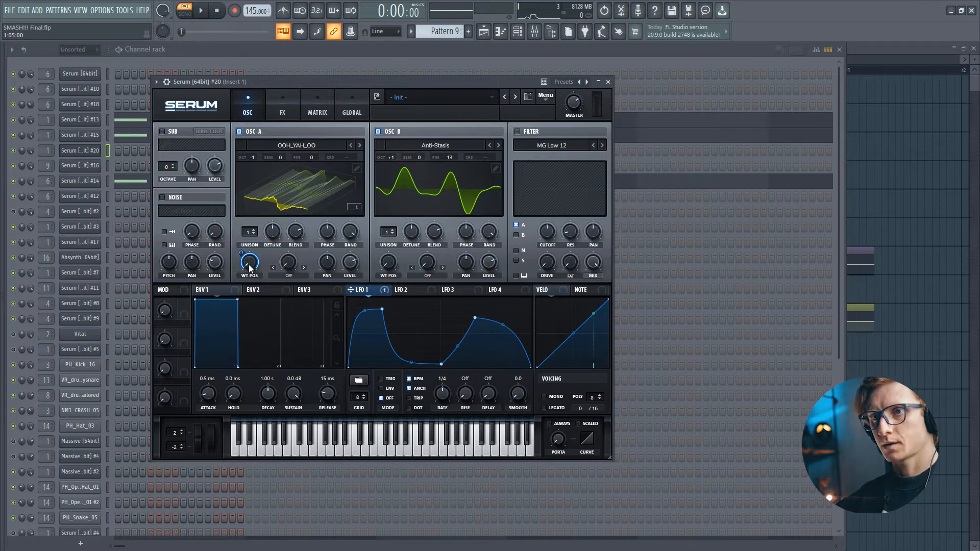
left_click_drag(250, 268, 251, 254)
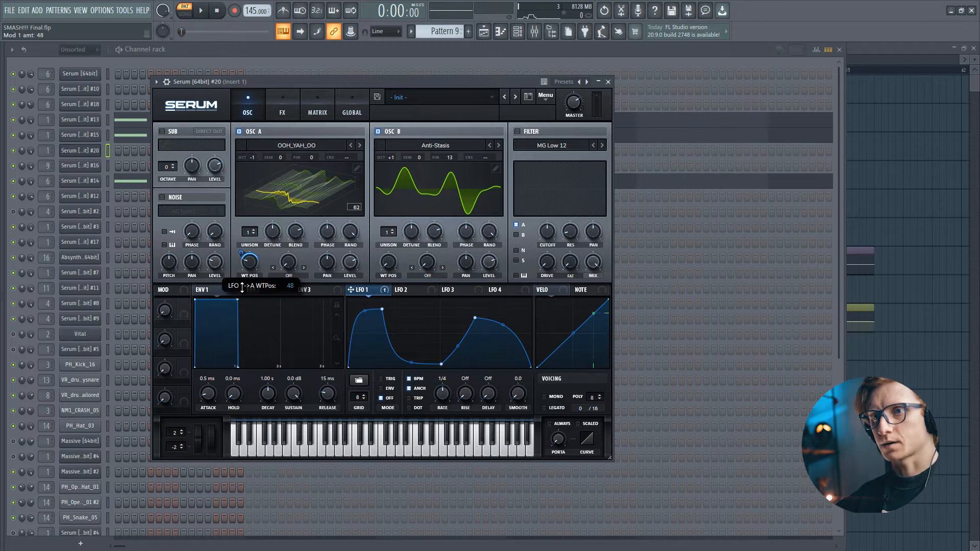
left_click_drag(245, 361, 252, 264)
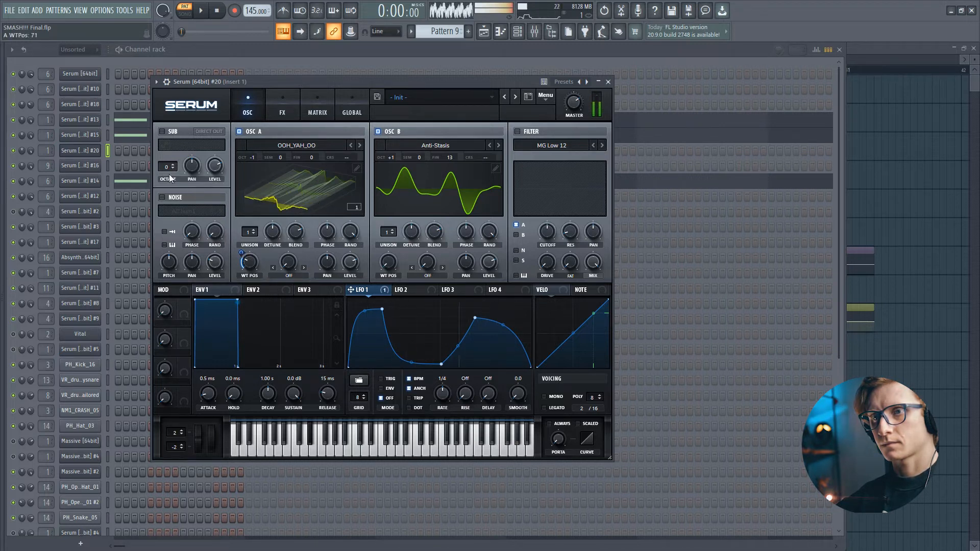
Step: Set oscillator B's warp to Sync (No Window) and modulate it with LFO 2 shaped as a descending ramp in Trig mode
left_click(414, 291)
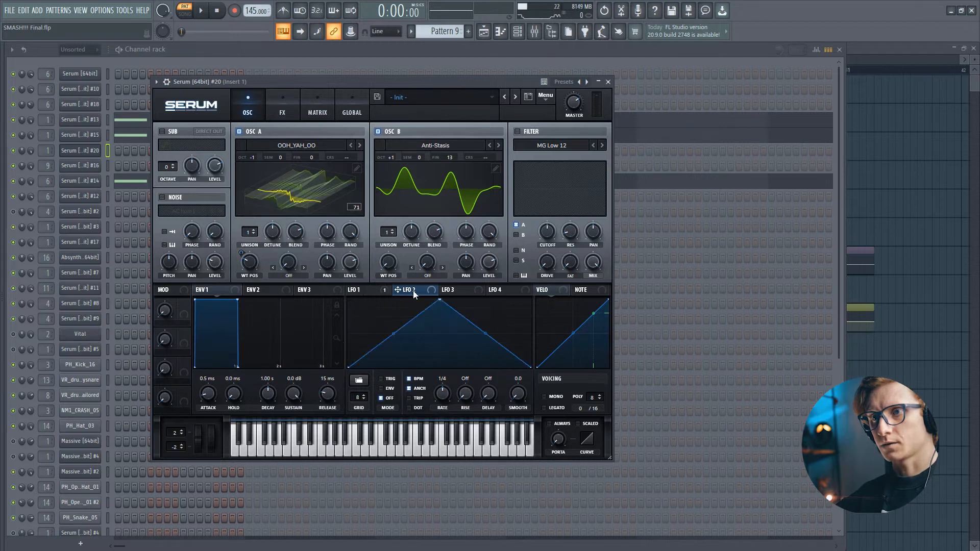
left_click_drag(442, 305, 322, 255)
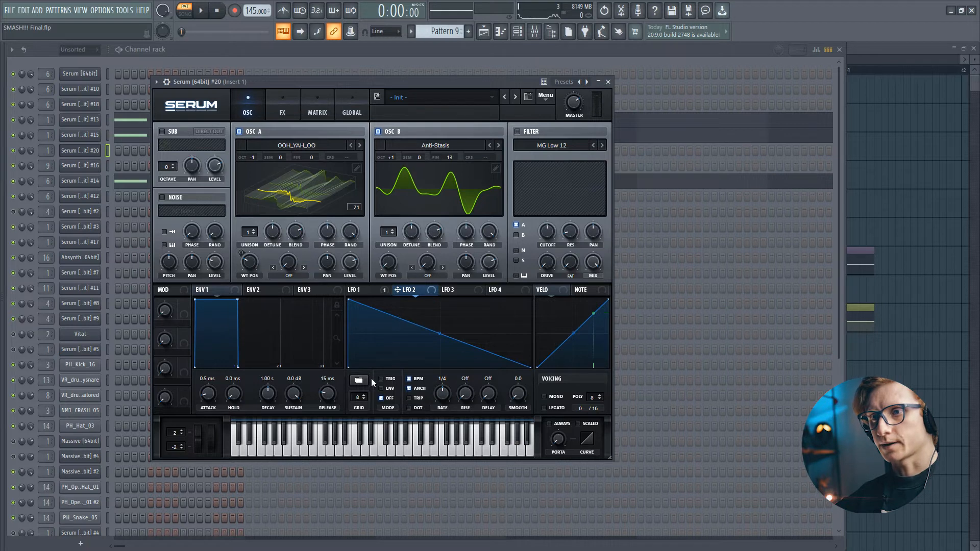
left_click(426, 275)
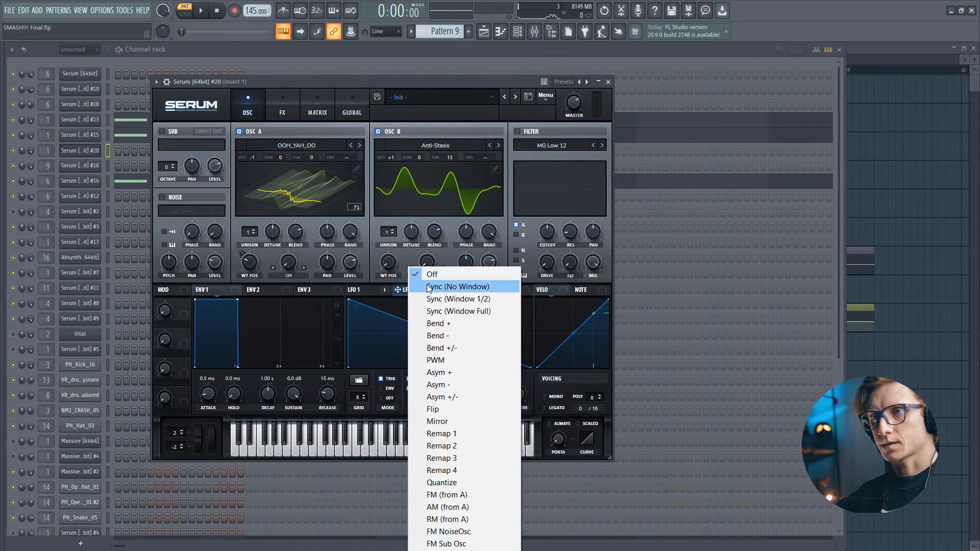
left_click(430, 287)
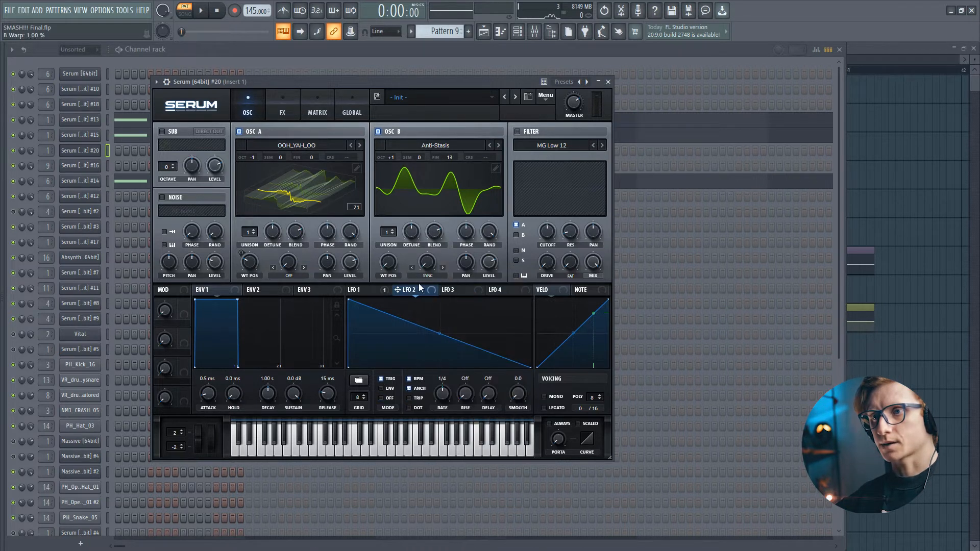
left_click_drag(428, 259, 424, 263)
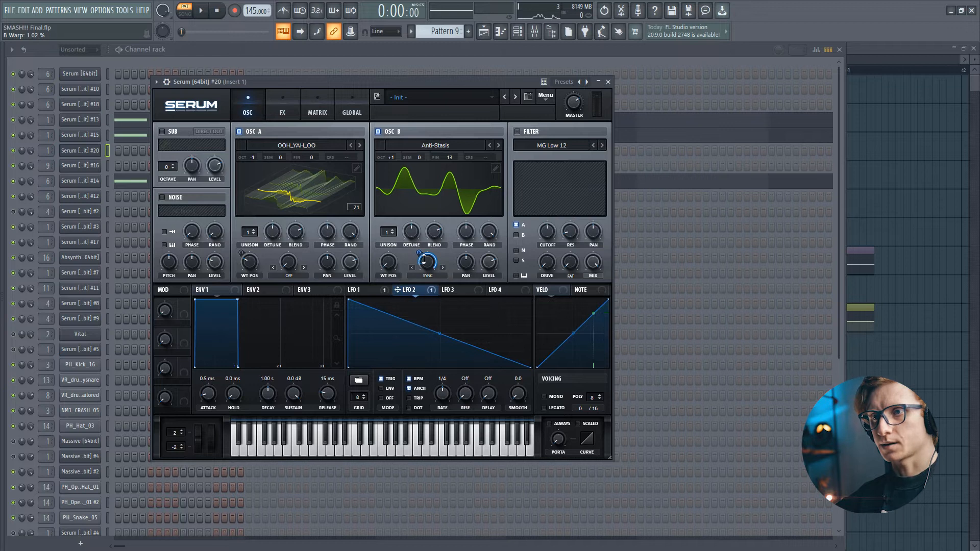
left_click_drag(418, 252, 422, 262)
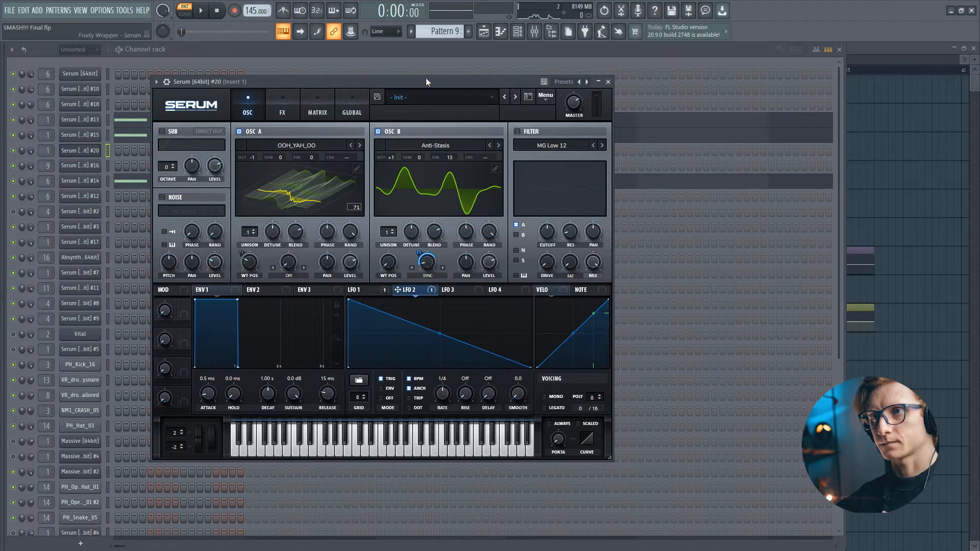
Step: Set oscillator A's warp to FM (from B) at 45% and modulate it with LFO 1 by about 16
left_click(278, 273)
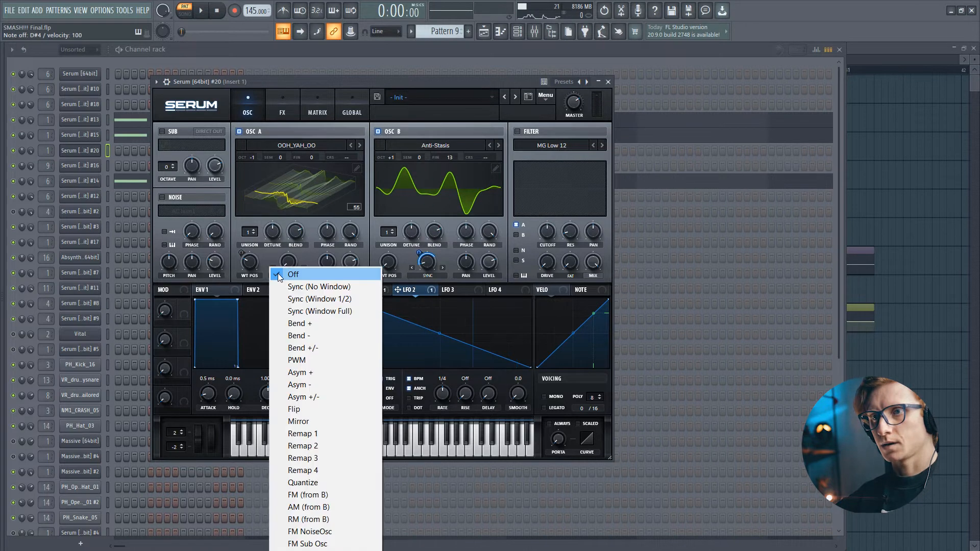
left_click(309, 490)
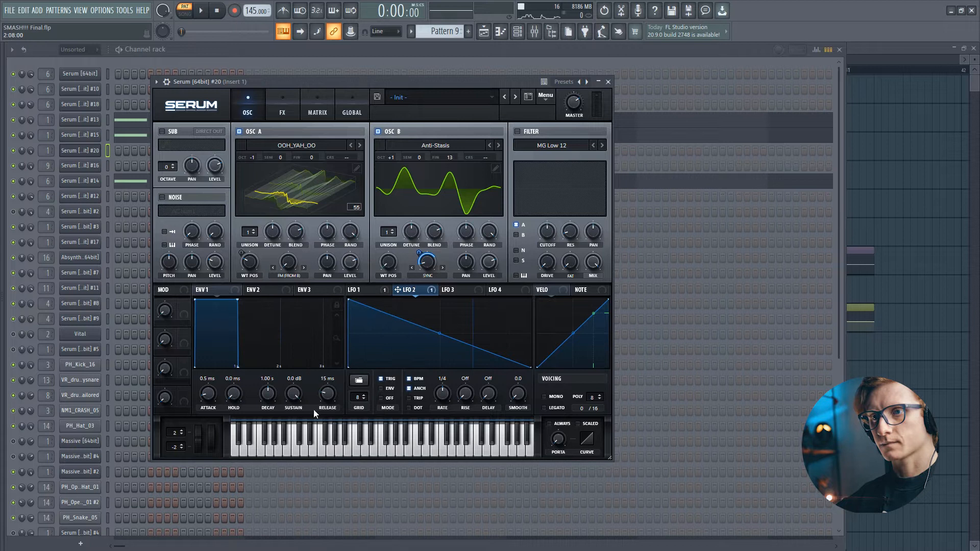
left_click_drag(289, 268, 299, 233)
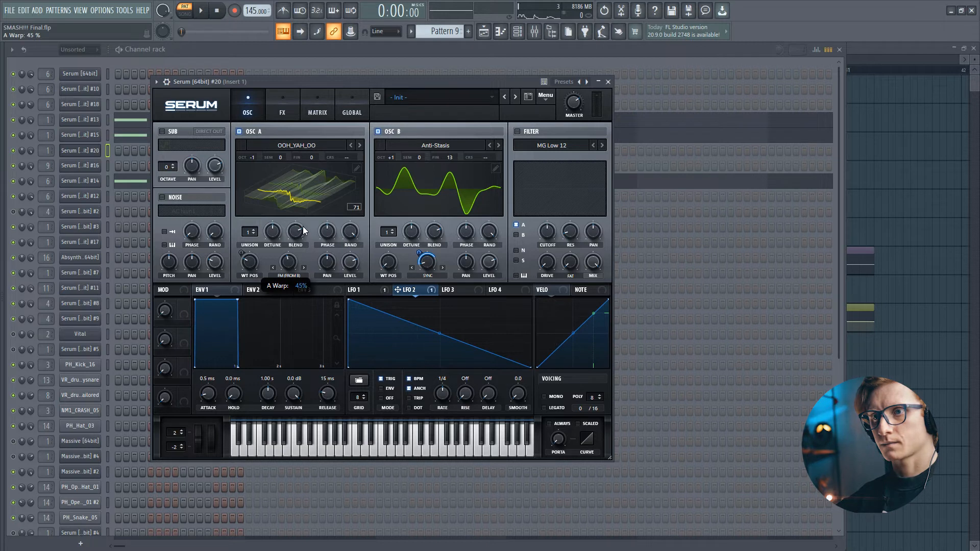
left_click(365, 292)
left_click_drag(285, 257, 282, 267)
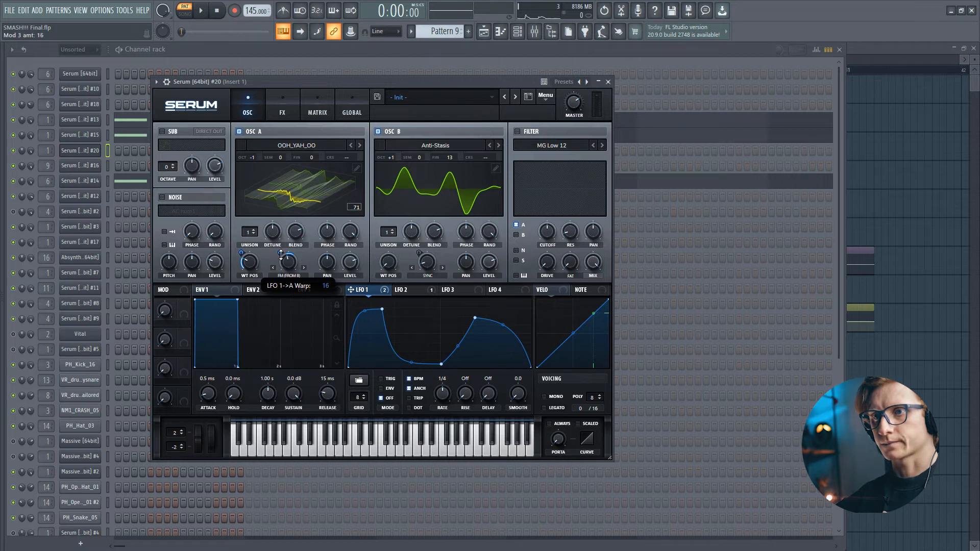
left_click(308, 81)
key("z")
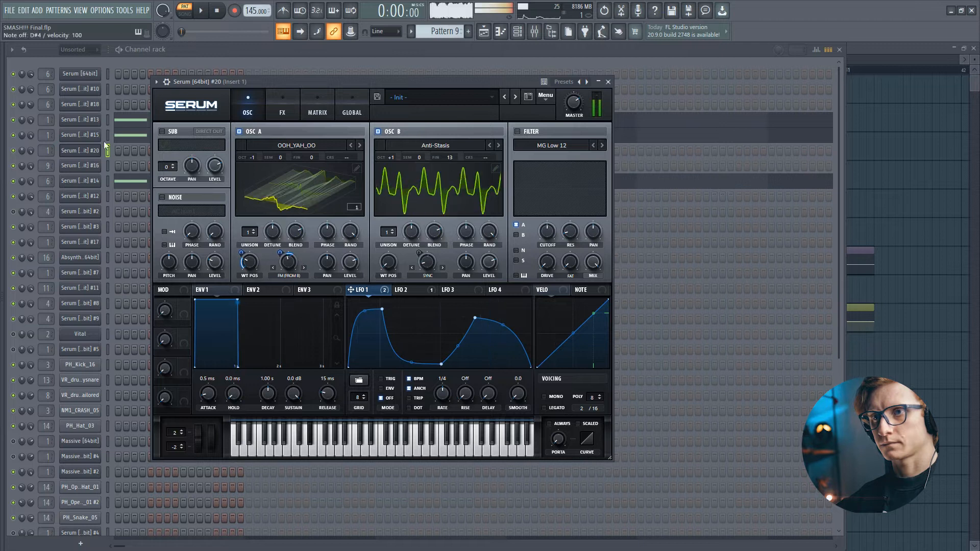
Step: Modulate oscillator A's level with LFO 1 from a base of 0% and turn down oscillator B's level
left_click_drag(366, 293, 352, 267)
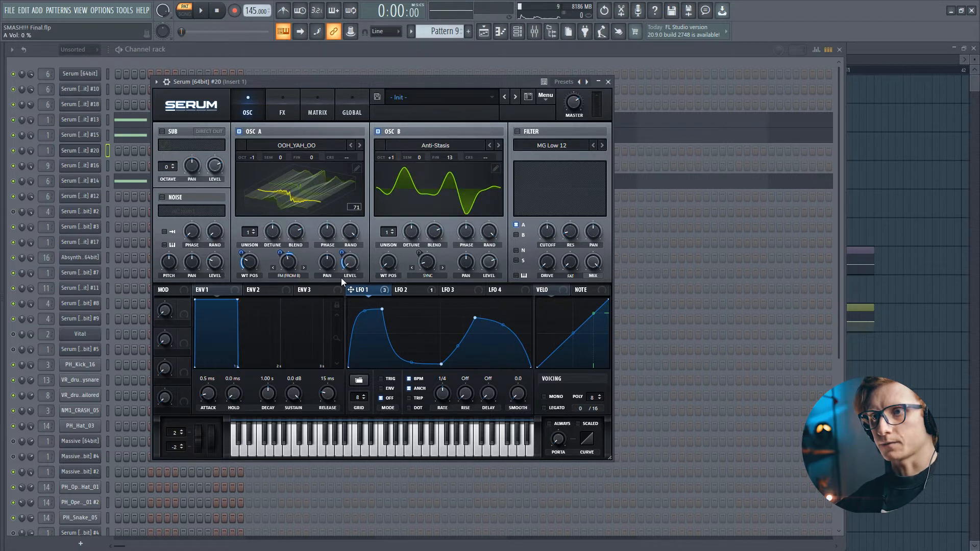
left_click_drag(493, 269, 485, 291)
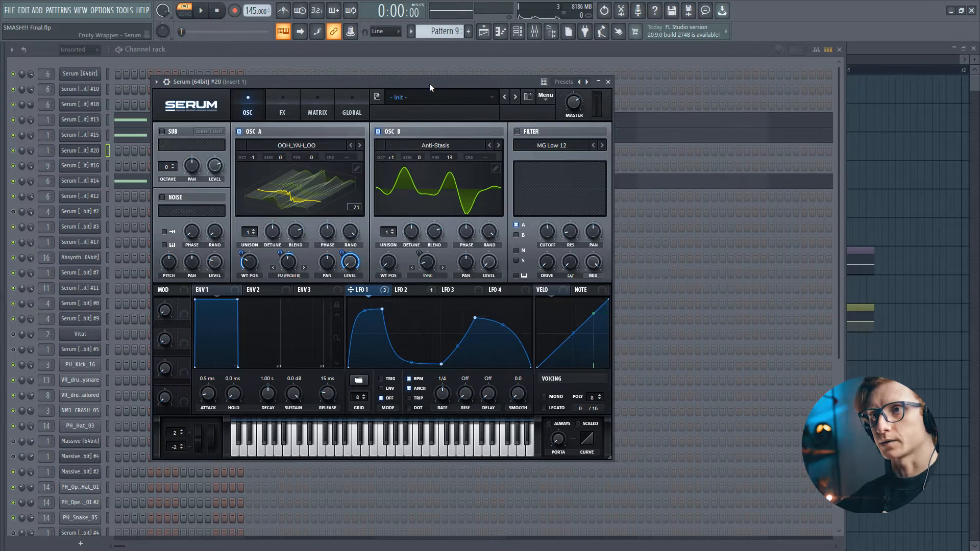
key("d")
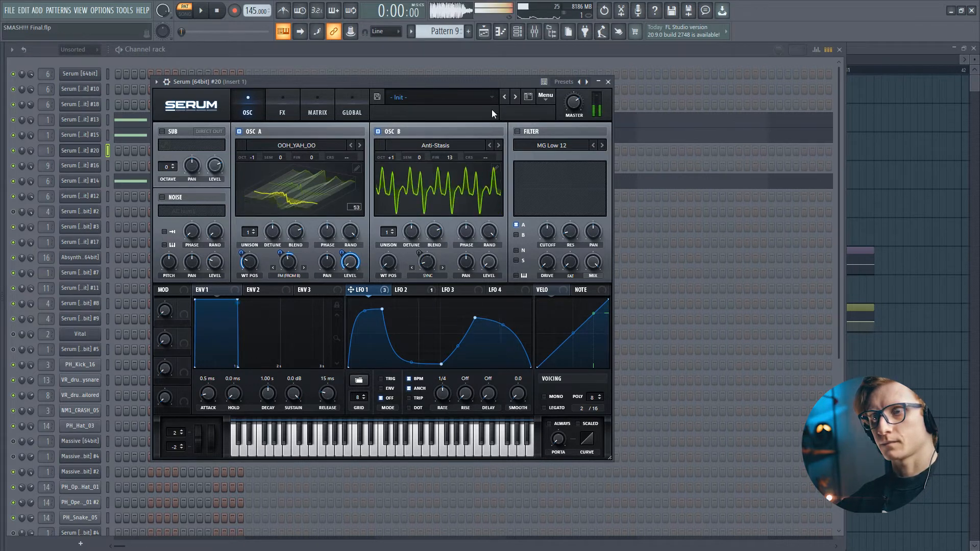
Step: Switch LFO 1 to Trig mode with a rate of 1/2 and play a test note
left_click(386, 378)
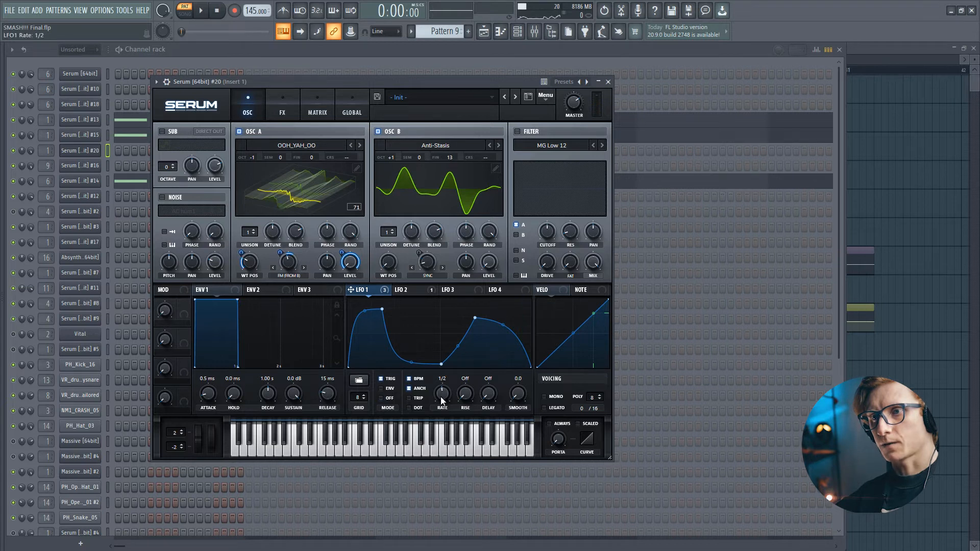
key("d")
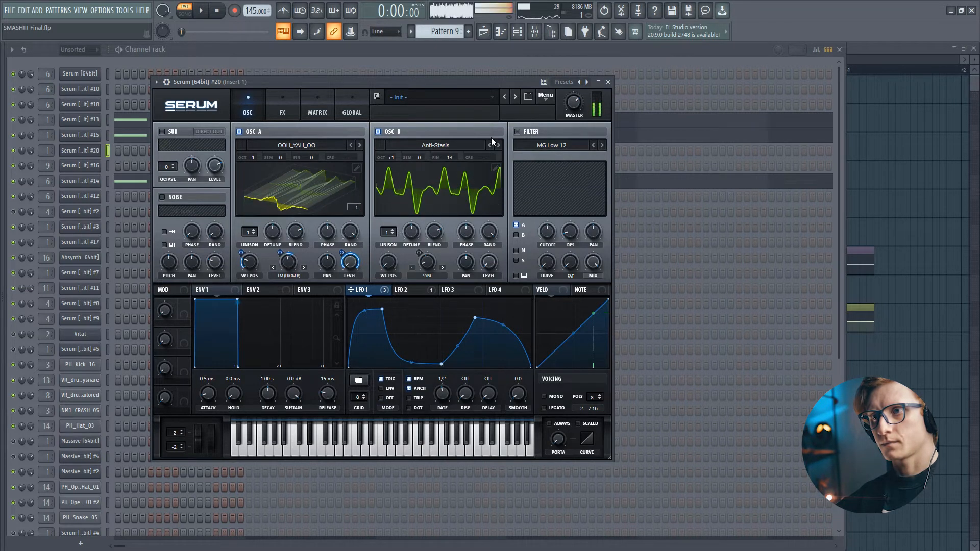
Step: Enable the filter on oscillator A as HP 12 and lower its cutoff to about 73 Hz
left_click(517, 131)
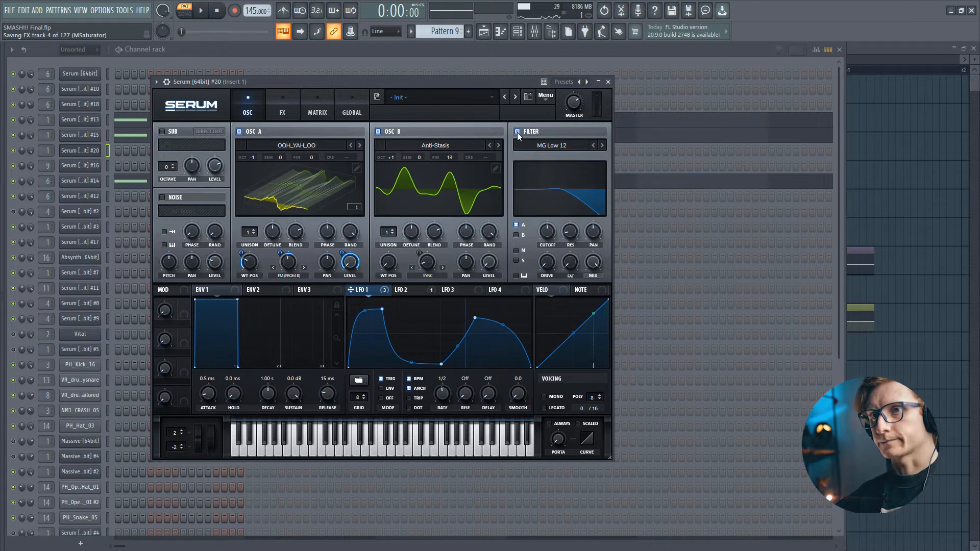
left_click(551, 146)
mouse_move(559, 170)
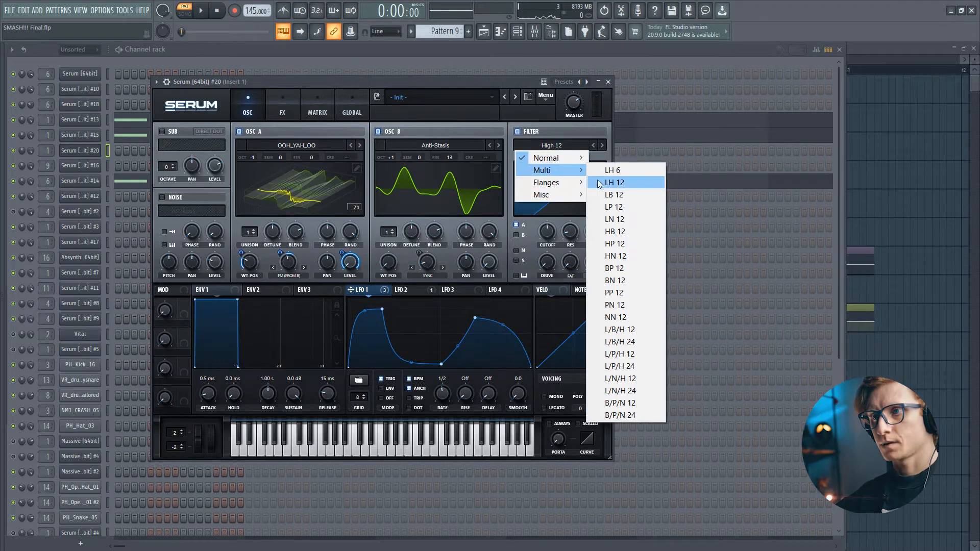
left_click(614, 244)
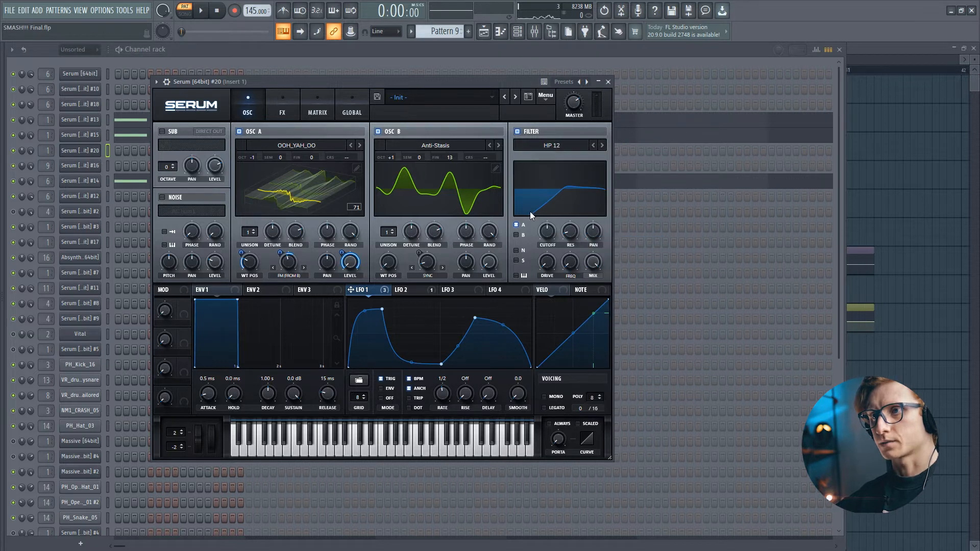
mouse_move(546, 237)
left_click_drag(546, 236, 545, 264)
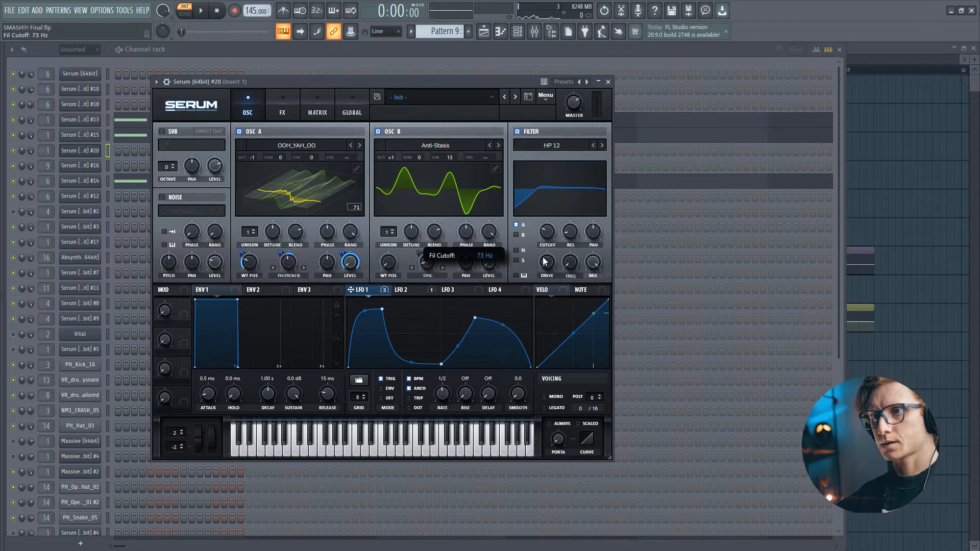
Step: Modulate the filter cutoff with LFO 1 and raise the filter resonance to about 46%, checking with test notes
left_click_drag(542, 249, 542, 225)
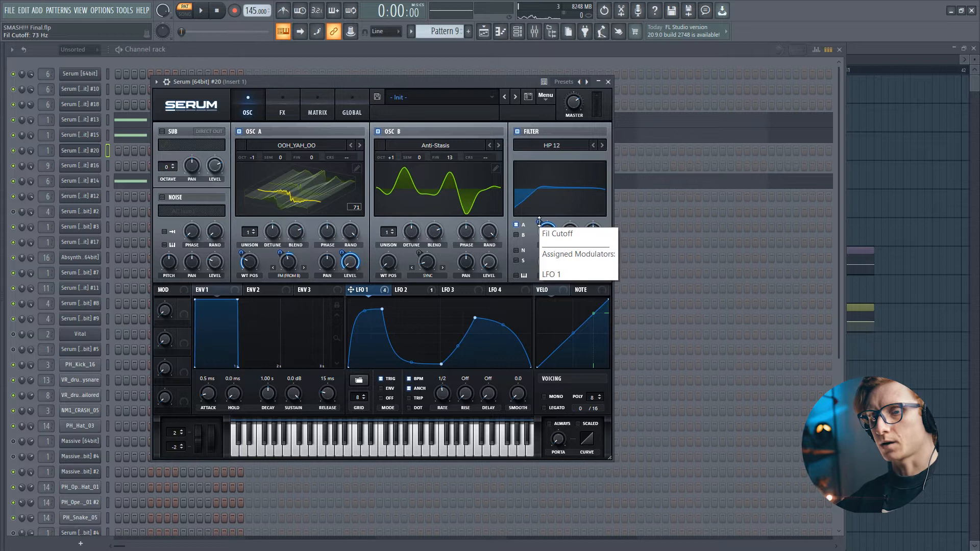
mouse_move(539, 221)
left_mouse_down()
mouse_move(538, 214)
mouse_move(540, 228)
left_mouse_up()
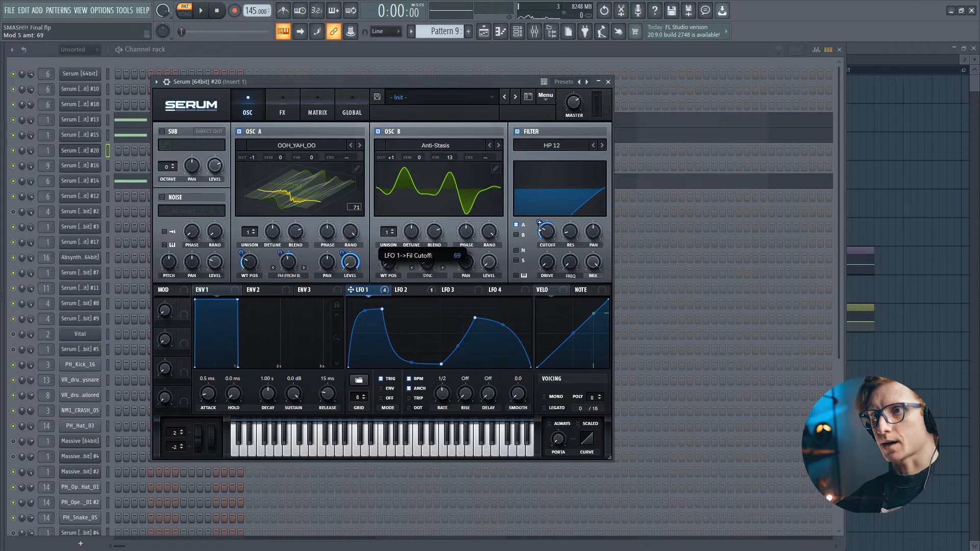
key("x")
left_click_drag(580, 236, 584, 206)
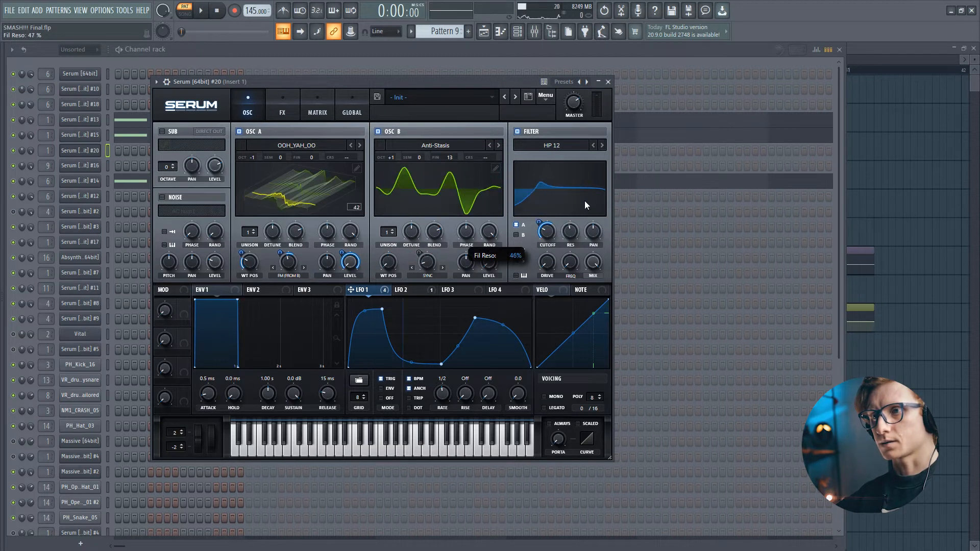
key("x")
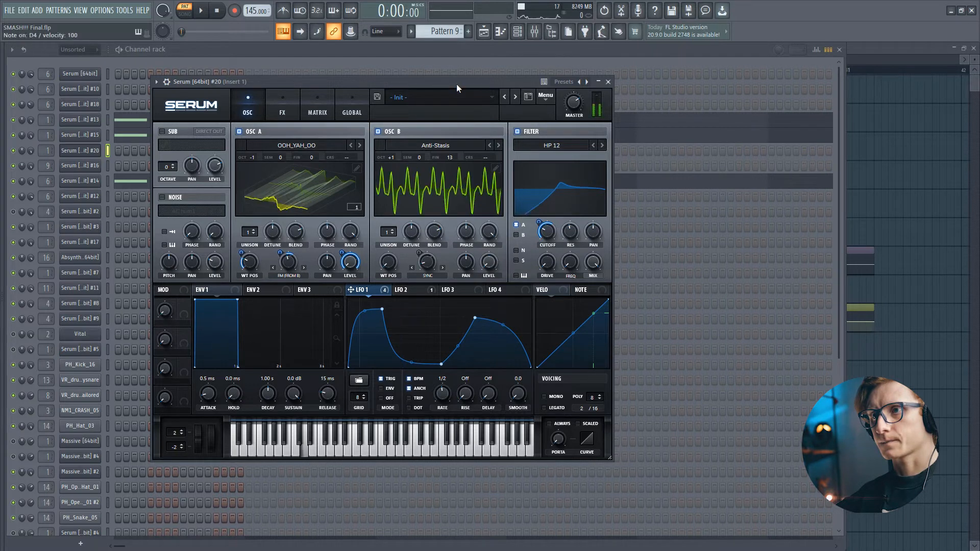
Step: Enable the sub oscillator with the RoundRect shape at octave -1 and modulate its level with LFO 1
left_click(163, 132)
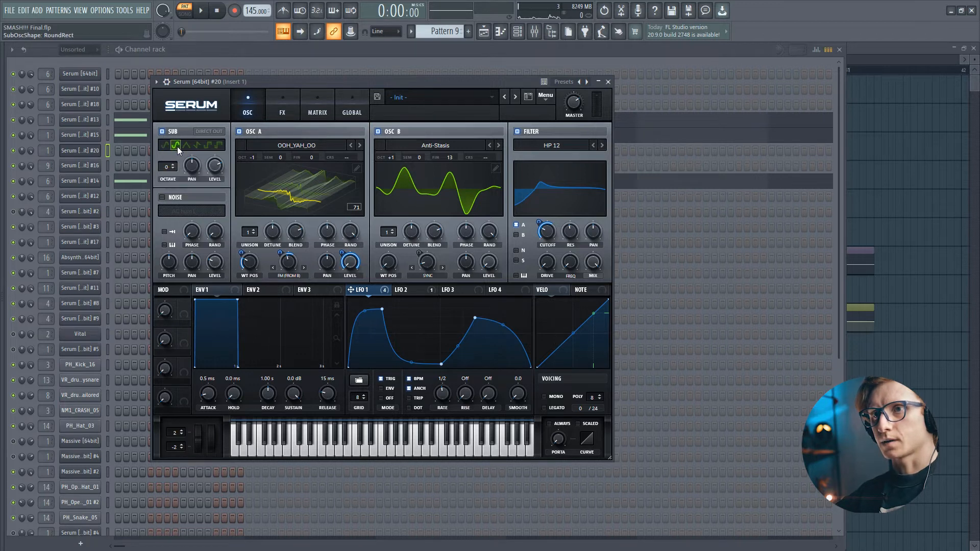
left_click(173, 164)
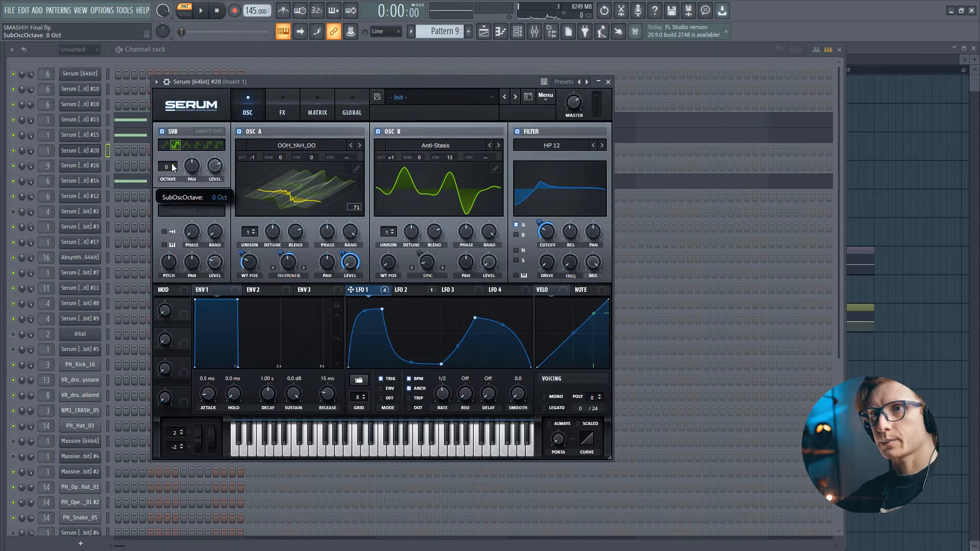
left_click(173, 170)
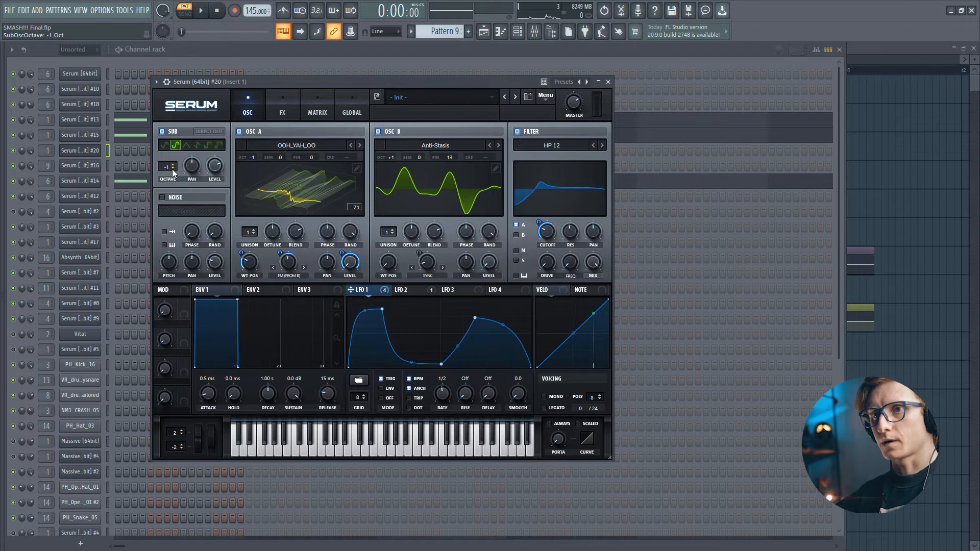
left_click_drag(217, 166, 352, 385)
left_click_drag(362, 292, 205, 182)
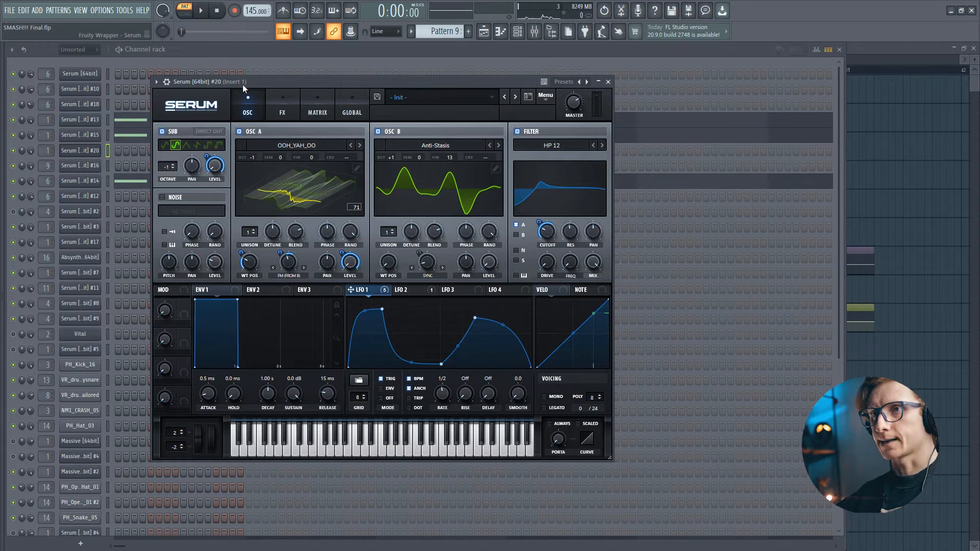
key("d")
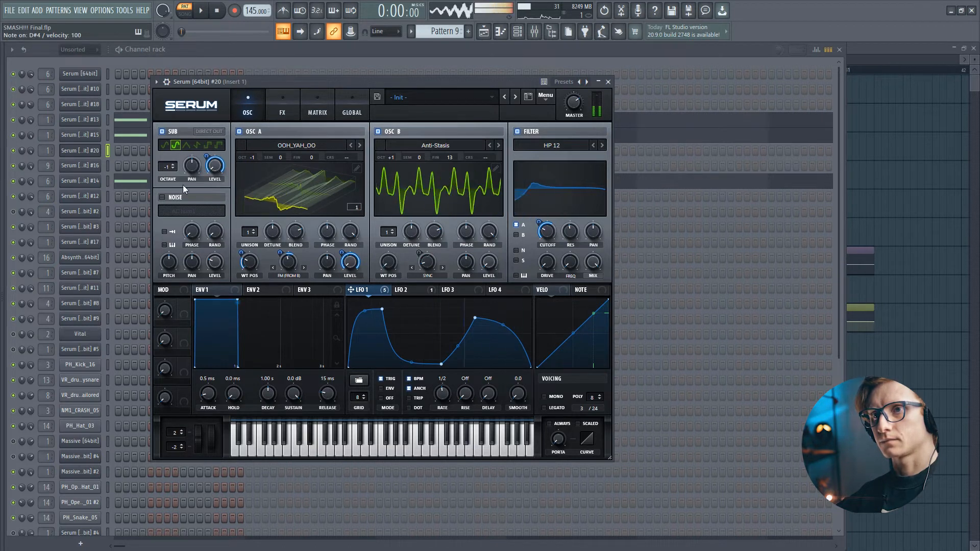
Step: Enable the noise oscillator and load the BrightWhite noise
left_click(173, 198)
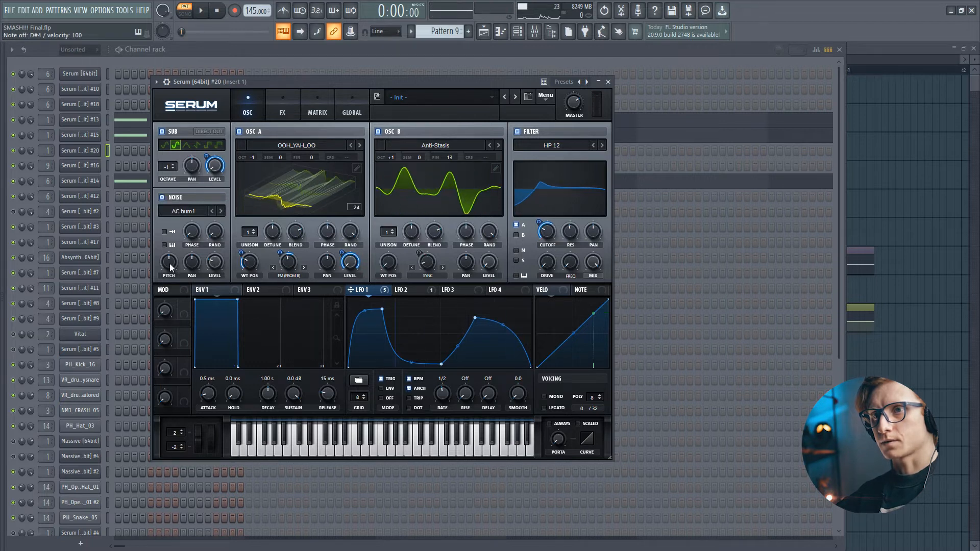
key("d")
left_click(193, 211)
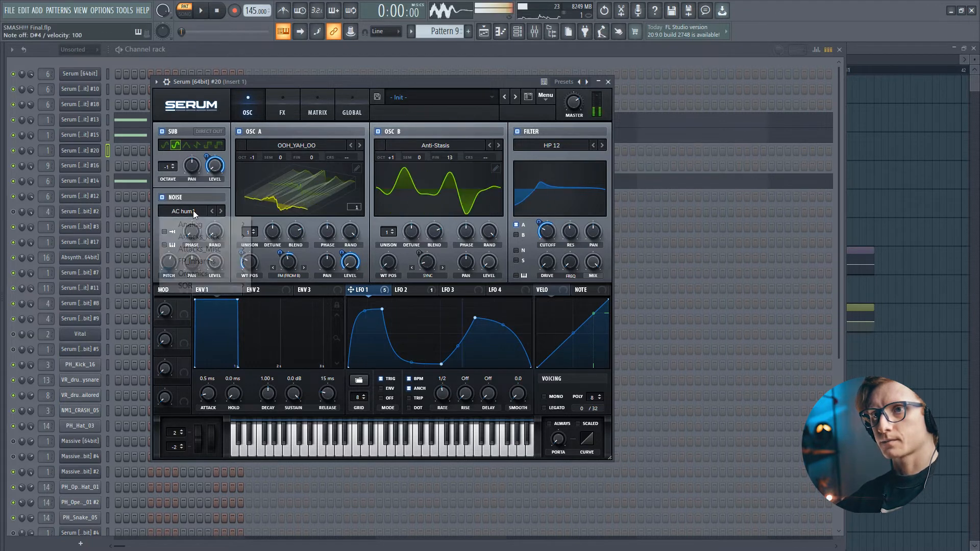
mouse_move(193, 225)
left_click(260, 274)
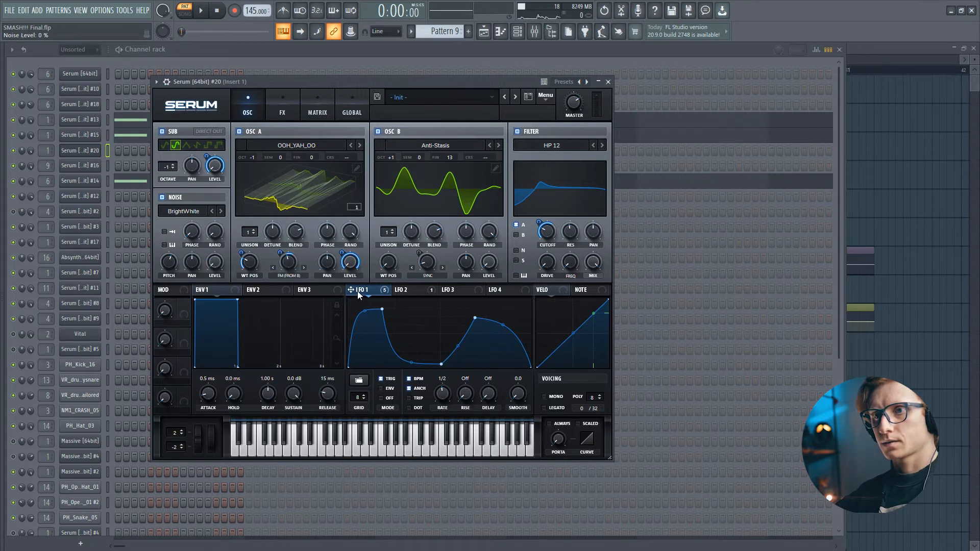
Step: Modulate the noise level with LFO 1 by 8 from a base of 0% and raise the noise pitch to about 68%
left_click_drag(209, 252, 211, 308)
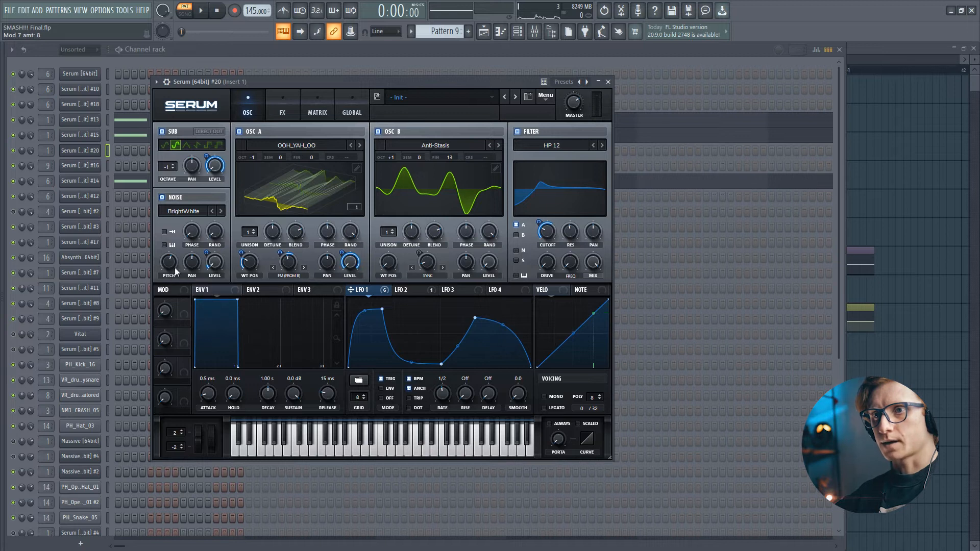
mouse_move(172, 261)
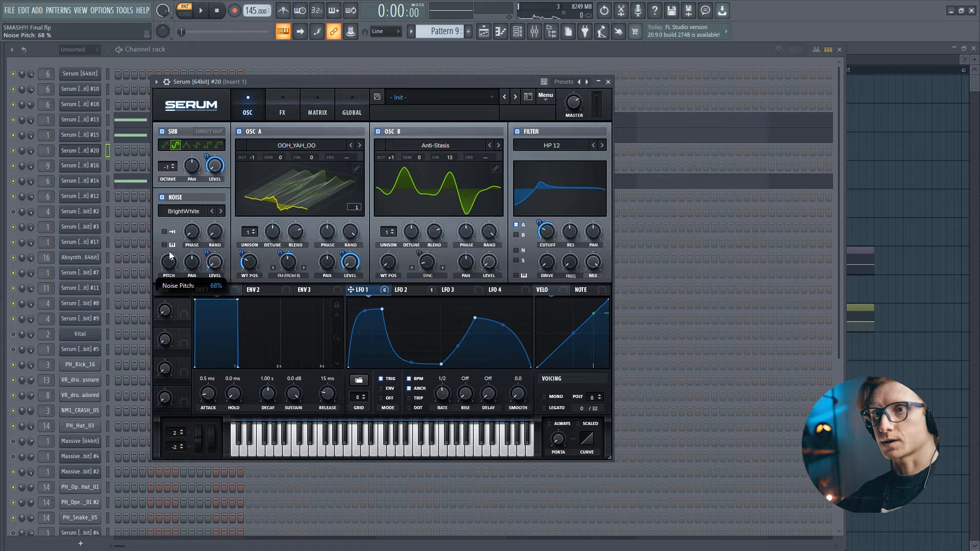
key("s")
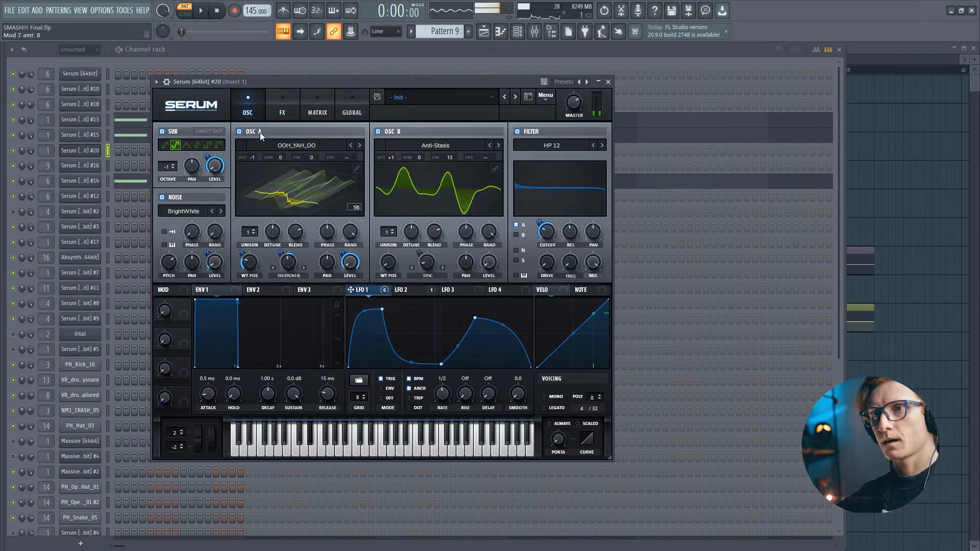
Step: Enable the Hyper/Dimension effect, turn down its Hyper mix and modulate the Dimension mix with LFO 1
left_click(270, 111)
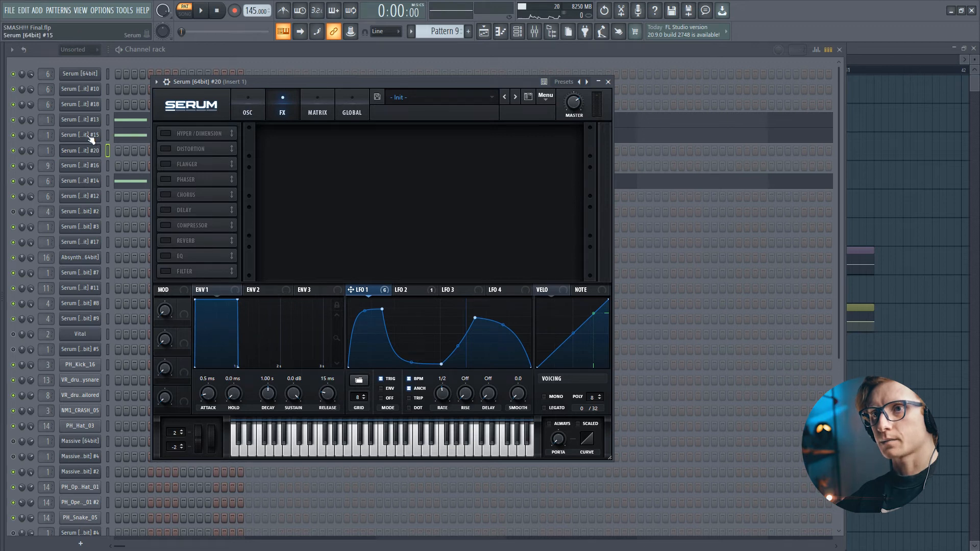
left_click(163, 133)
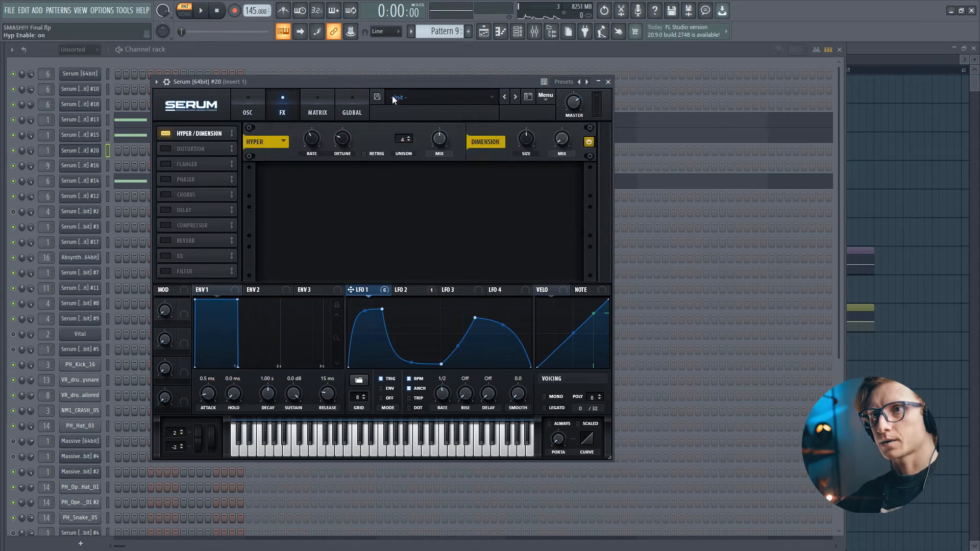
left_click_drag(347, 137, 347, 126)
left_click_drag(442, 137, 433, 182)
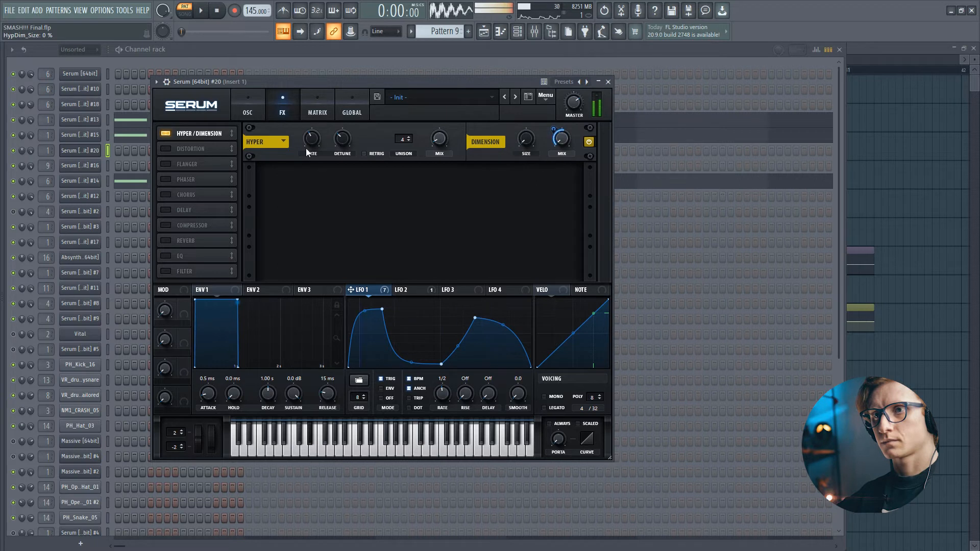
Step: Enable the Distortion effect as SoftClip and modulate its drive with LFO 1 by 45 from a base of about 29%
left_click(165, 148)
left_click(318, 182)
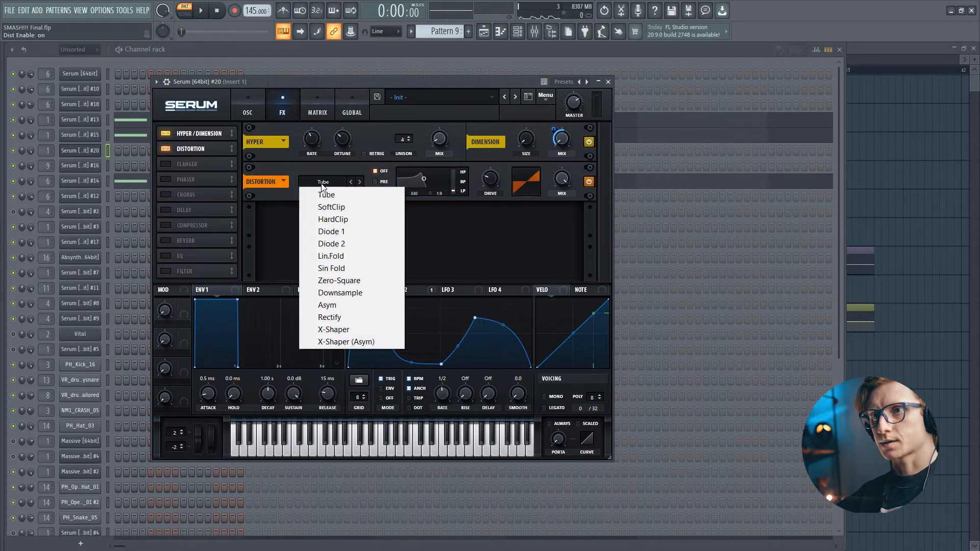
left_click(337, 206)
mouse_move(489, 178)
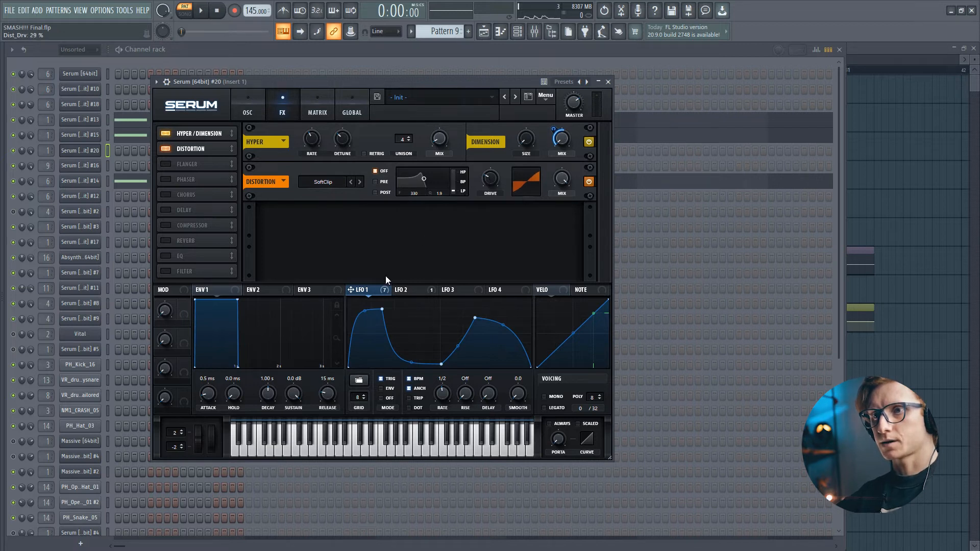
left_click_drag(489, 179, 492, 178)
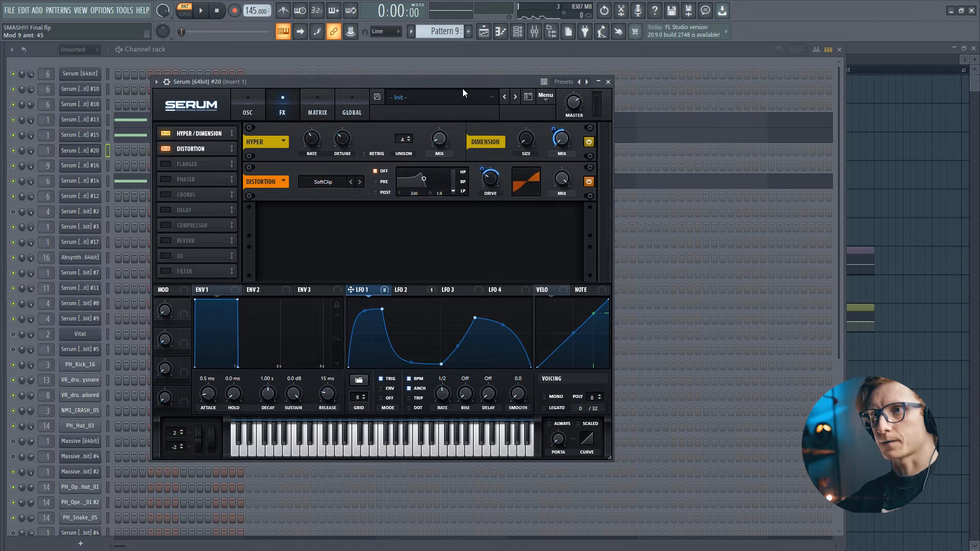
Step: Enable the EQ effect directly after Distortion in the chain and set its low band to Peak
left_click(166, 256)
left_click_drag(173, 256, 178, 160)
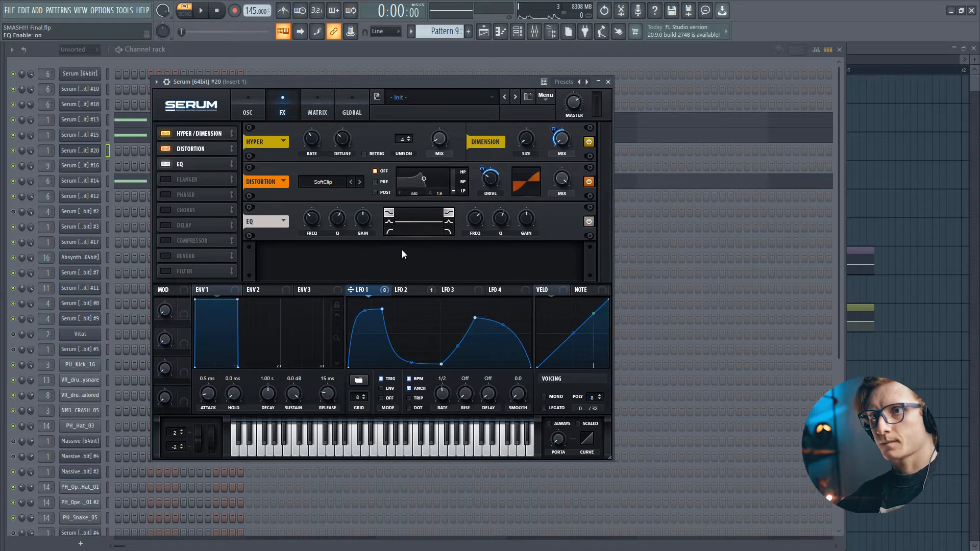
left_click(389, 221)
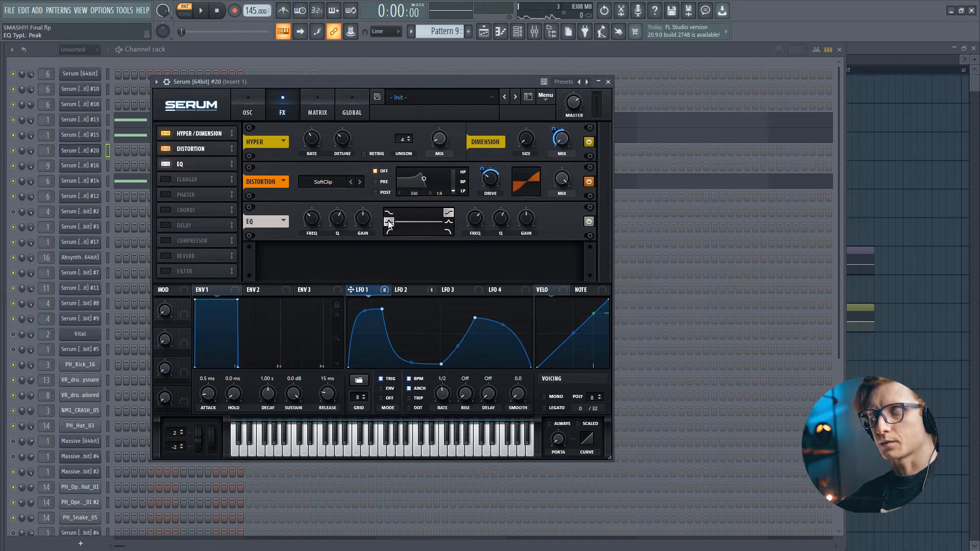
left_click_drag(294, 78, 317, 99)
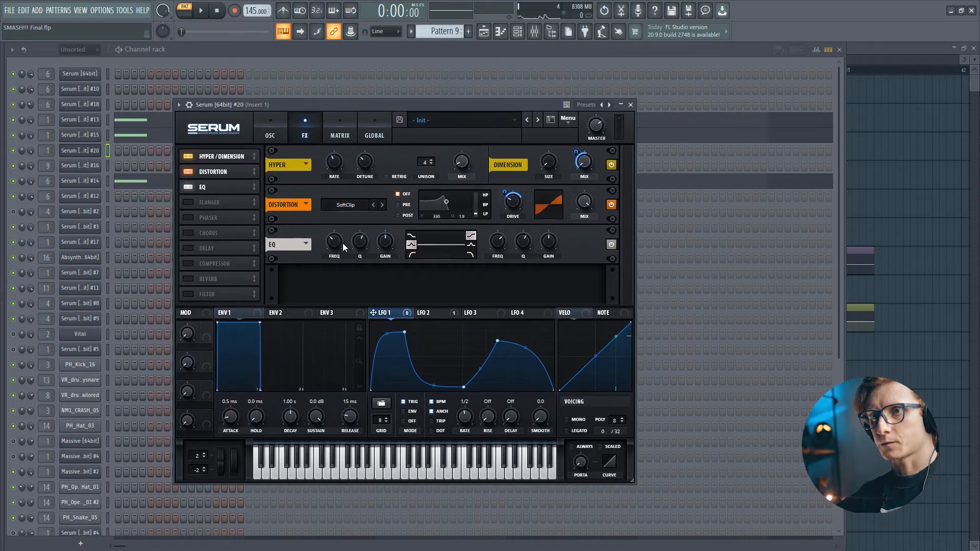
Step: Set the EQ low band's frequency to about 134 Hz and modulate it with LFO 1 by 26
mouse_move(339, 243)
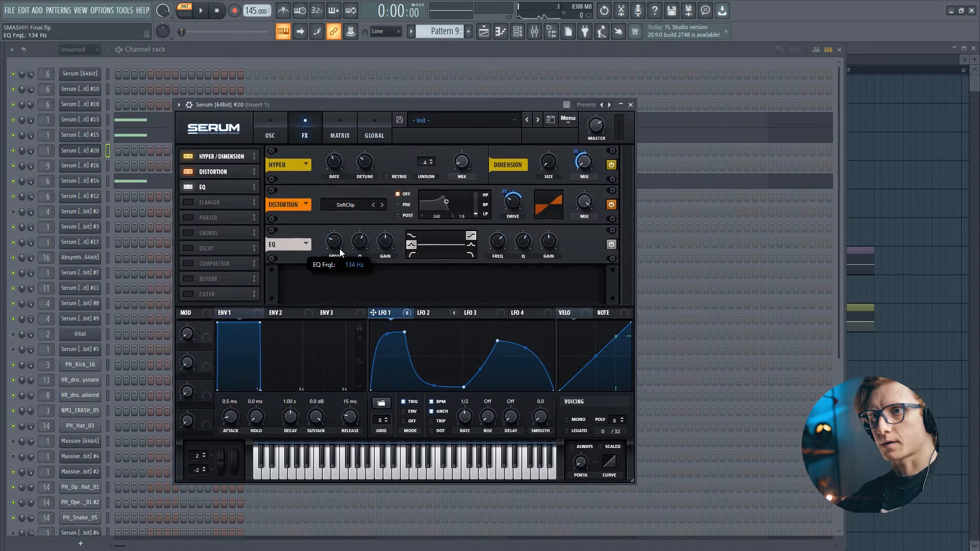
left_click_drag(340, 249, 340, 247)
left_click_drag(388, 312, 336, 238)
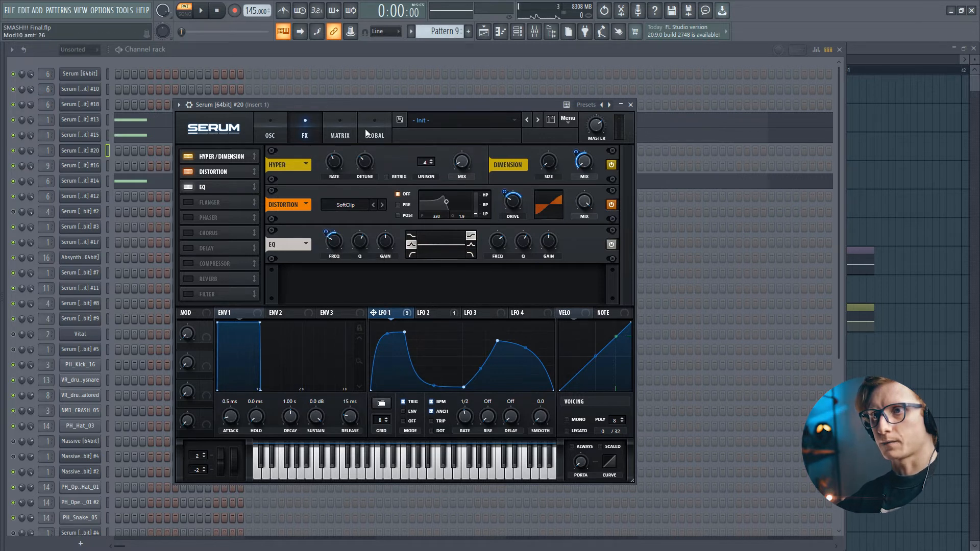
Step: Raise the EQ low band's gain to about 10.1 dB and play test notes to hear the effect
left_click(372, 104)
key("d")
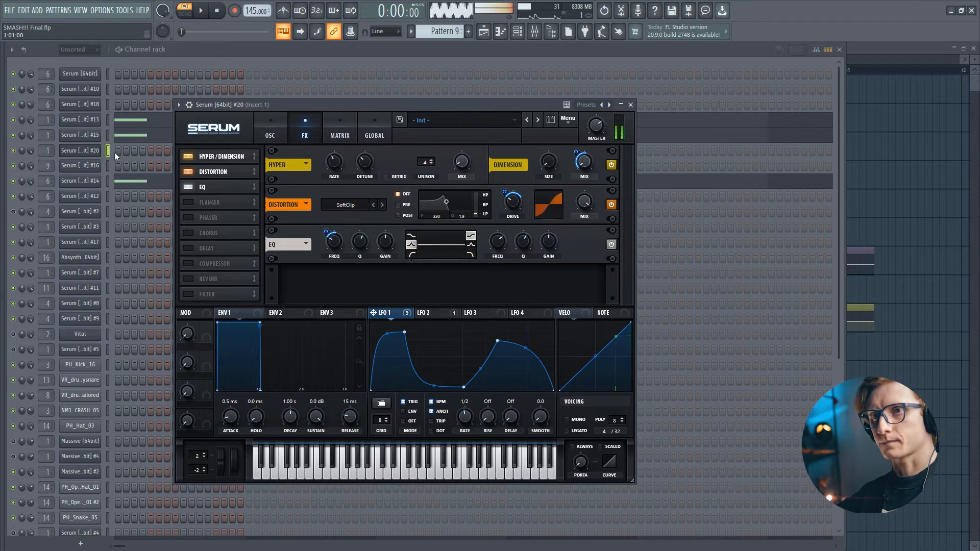
left_click_drag(385, 243, 385, 228)
key("d")
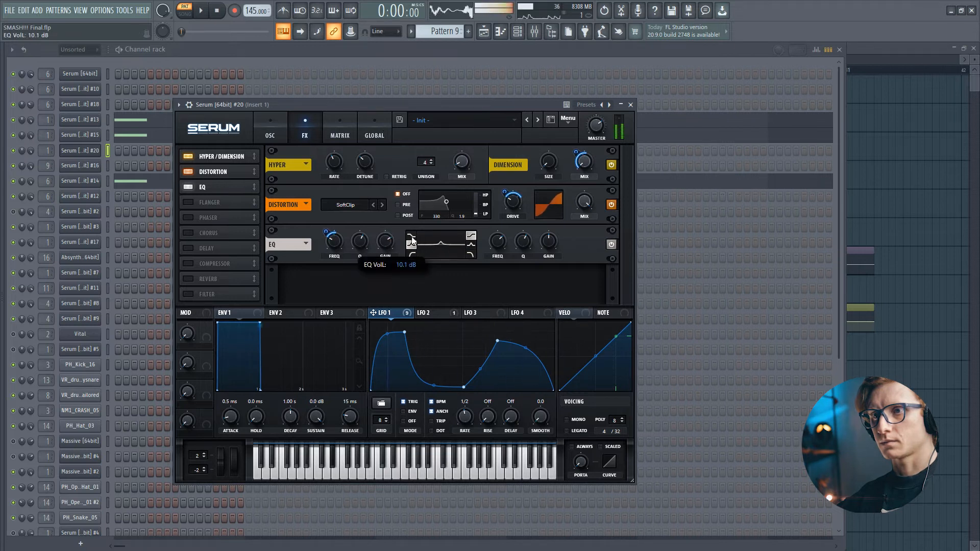
Step: Set the EQ high band to Peak at about 2300 Hz and modulate its frequency with LFO 1 by about -14
left_click(472, 246)
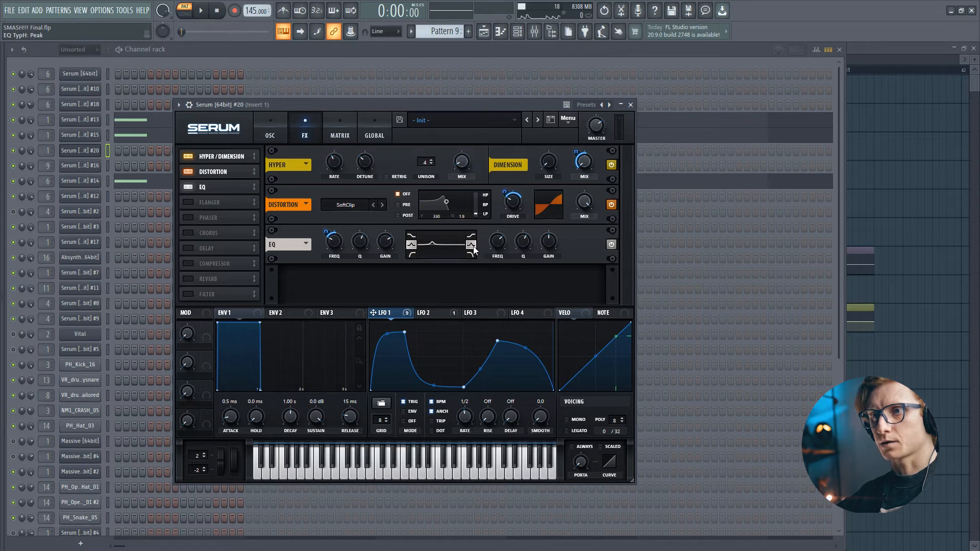
left_click_drag(498, 245, 498, 243)
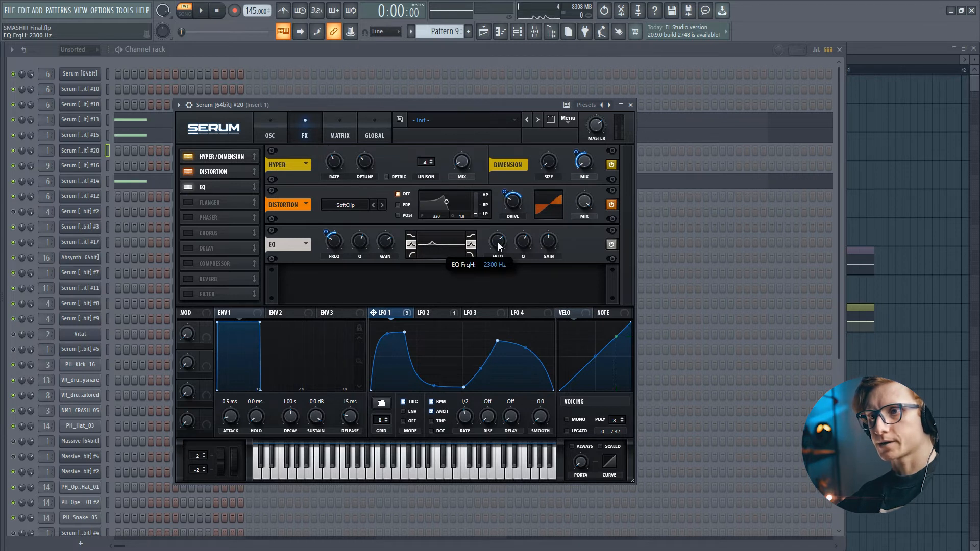
left_click_drag(374, 312, 490, 258)
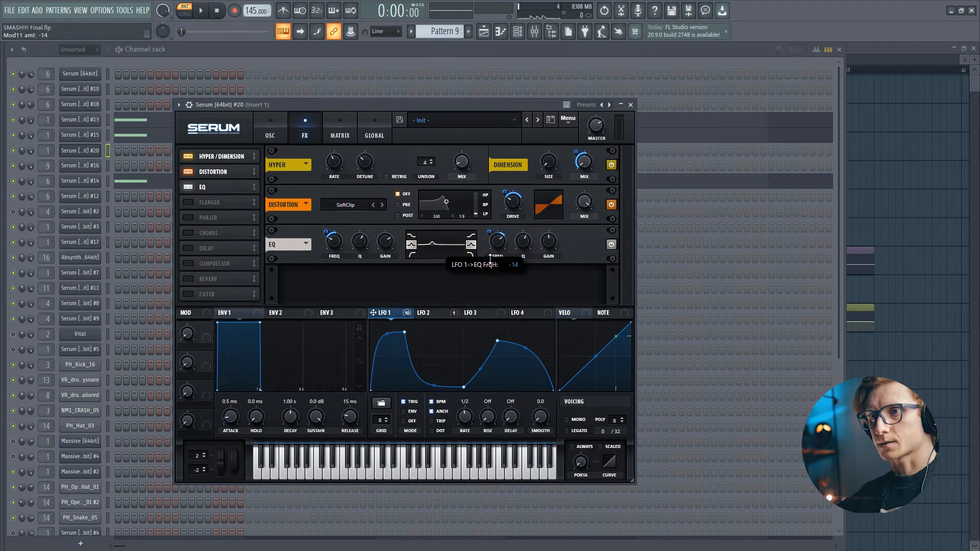
Step: Play a test note and lower the EQ high band's gain to cut around its frequency
left_click(498, 106)
key("d")
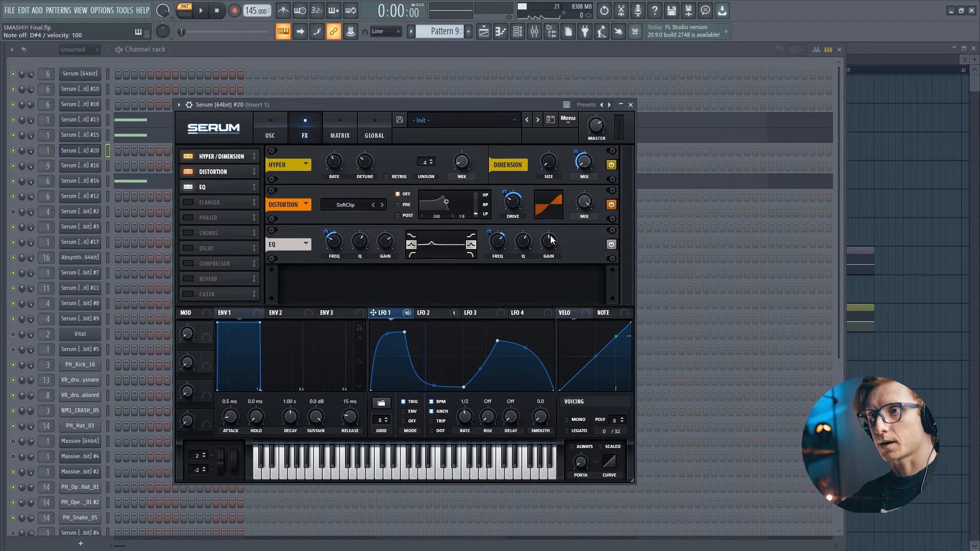
left_click_drag(551, 241, 549, 262)
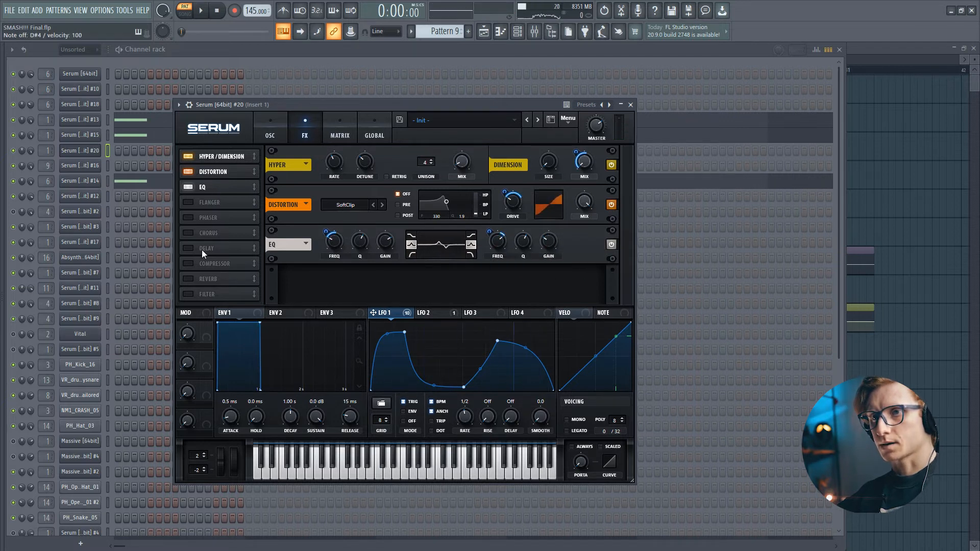
Step: Enable the Filter effect directly after EQ in the chain and set its type to Reverb
left_click(188, 294)
left_click_drag(191, 291, 191, 202)
left_click(344, 286)
mouse_move(381, 333)
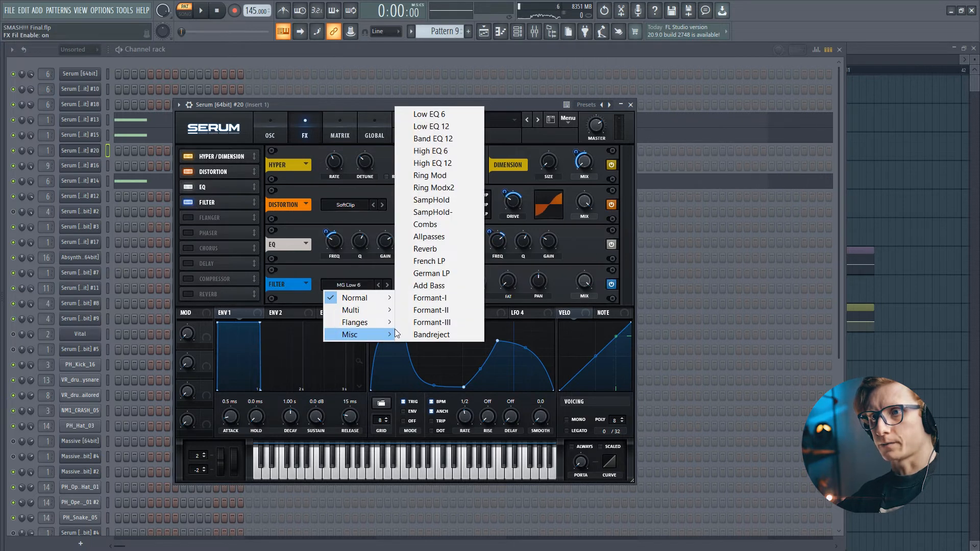
left_click(427, 248)
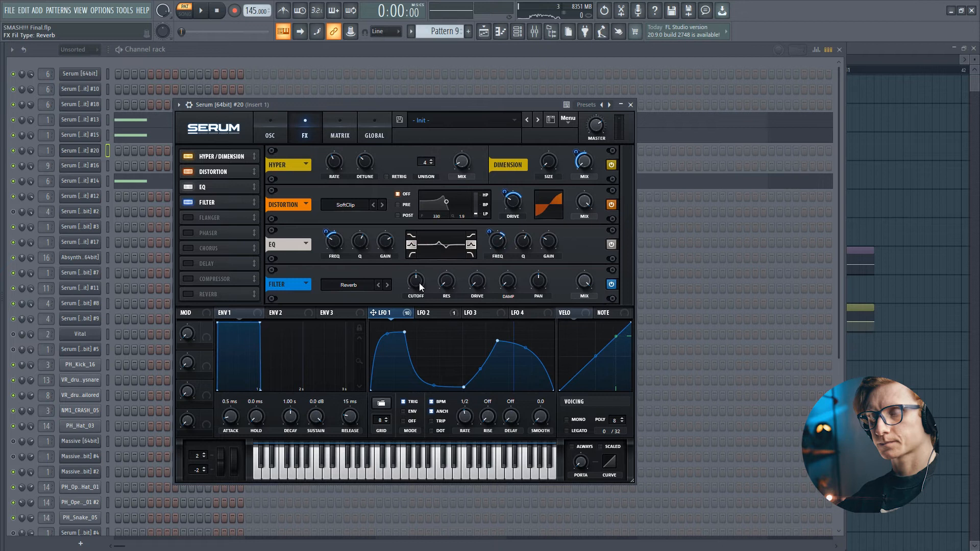
Step: Set the Reverb filter's cutoff to about 96 Hz and modulate both its cutoff and resonance with LFO 1
mouse_move(419, 283)
left_click_drag(419, 289, 420, 297)
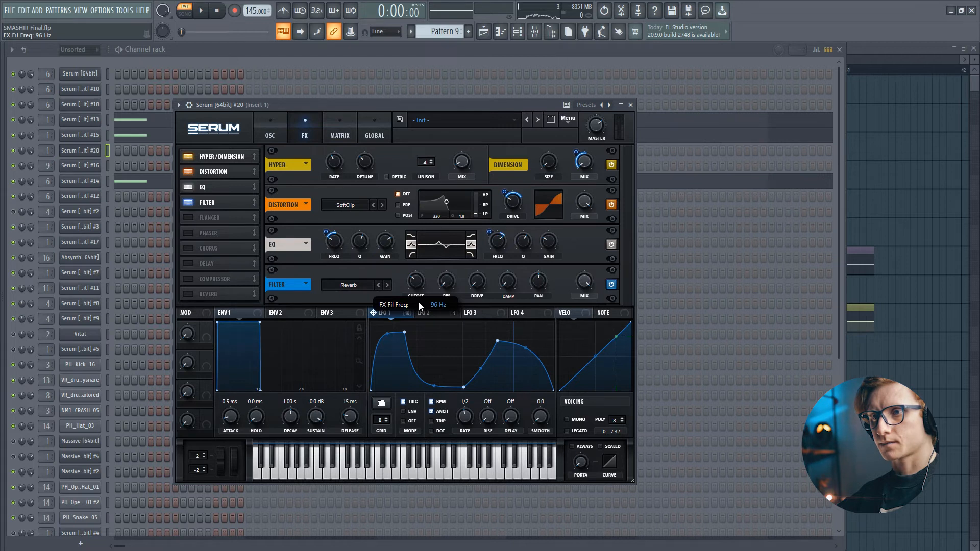
left_click(428, 104)
key("x")
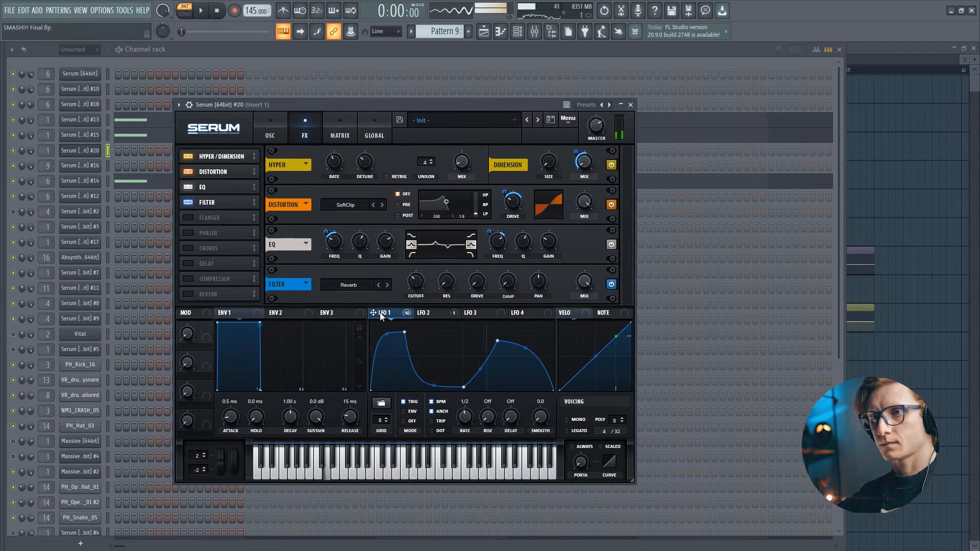
left_click_drag(373, 312, 405, 313)
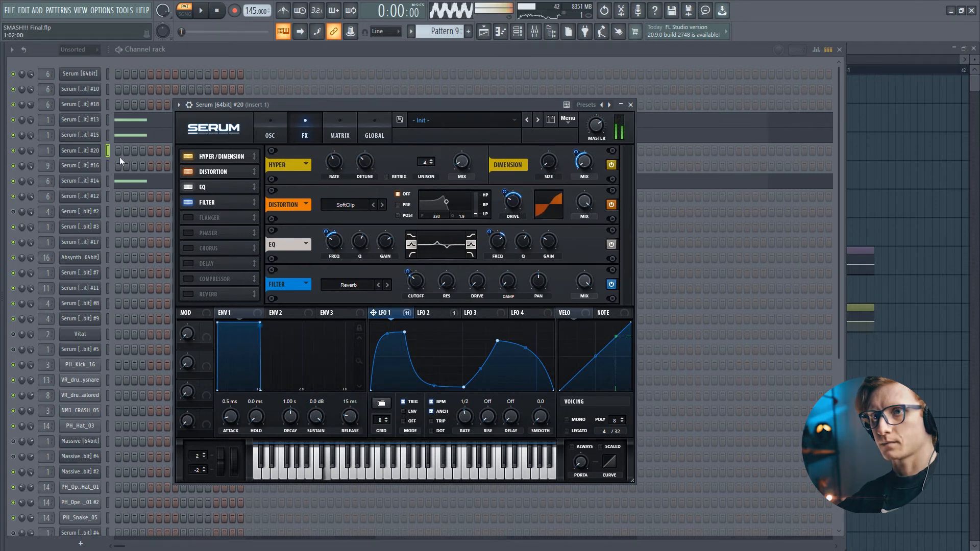
left_click_drag(443, 281, 442, 300)
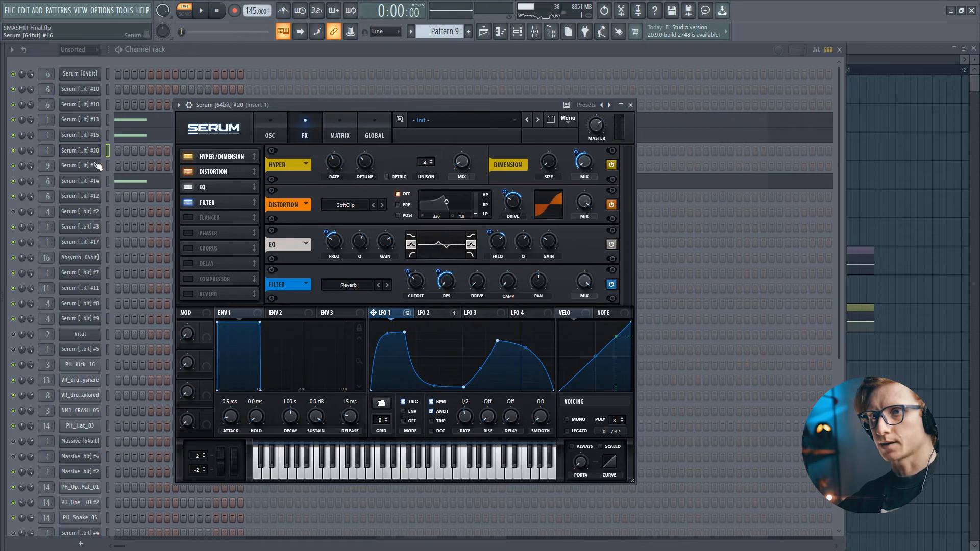
Step: Enable the Compressor directly after Filter, switch it to multiband and raise its gain to about 7.3 dB
left_click(196, 278)
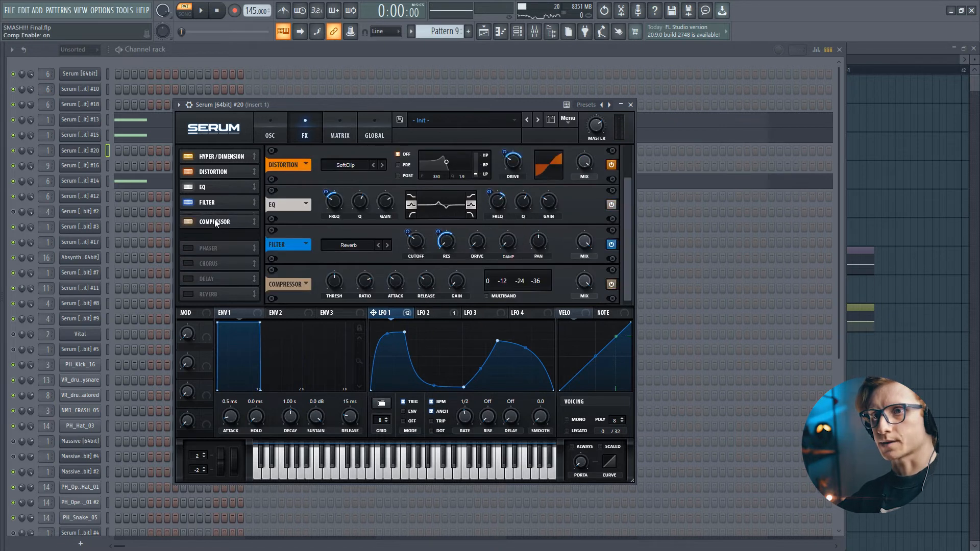
left_click(486, 296)
mouse_move(456, 284)
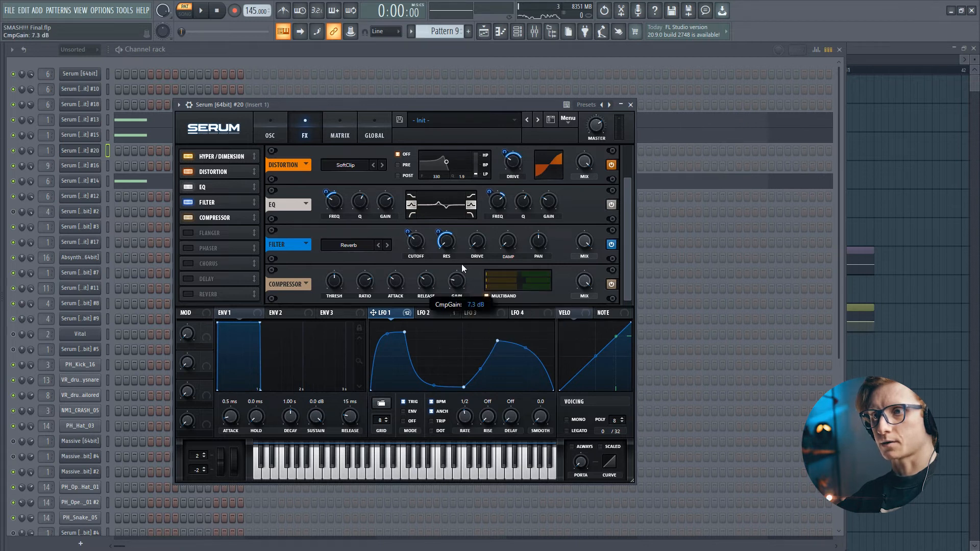
left_click_drag(456, 280, 457, 269)
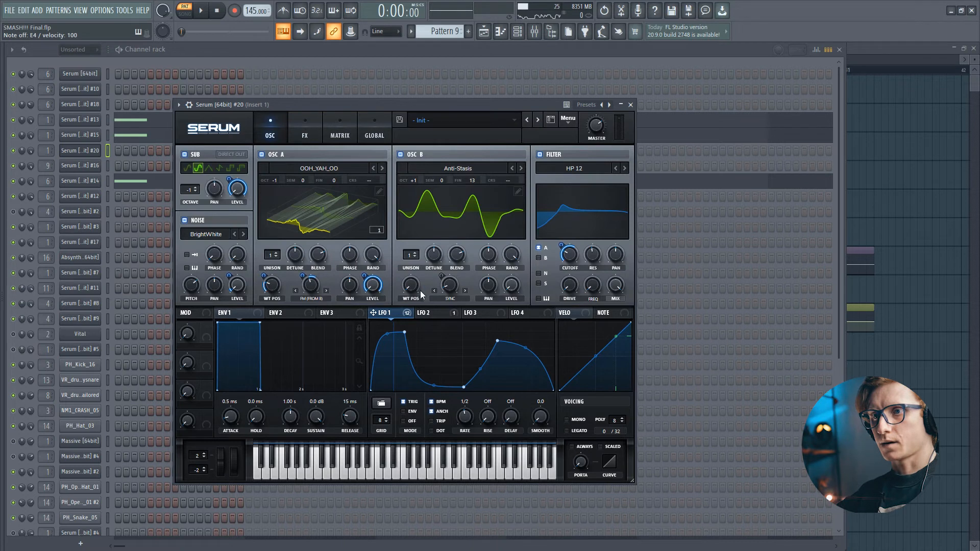
Step: Adjust OSC B's wavetable position while playing test notes and lower the LFO 1 curve's valley point to the minimum
mouse_move(411, 292)
left_mouse_down()
mouse_move(411, 283)
mouse_move(411, 293)
left_mouse_up()
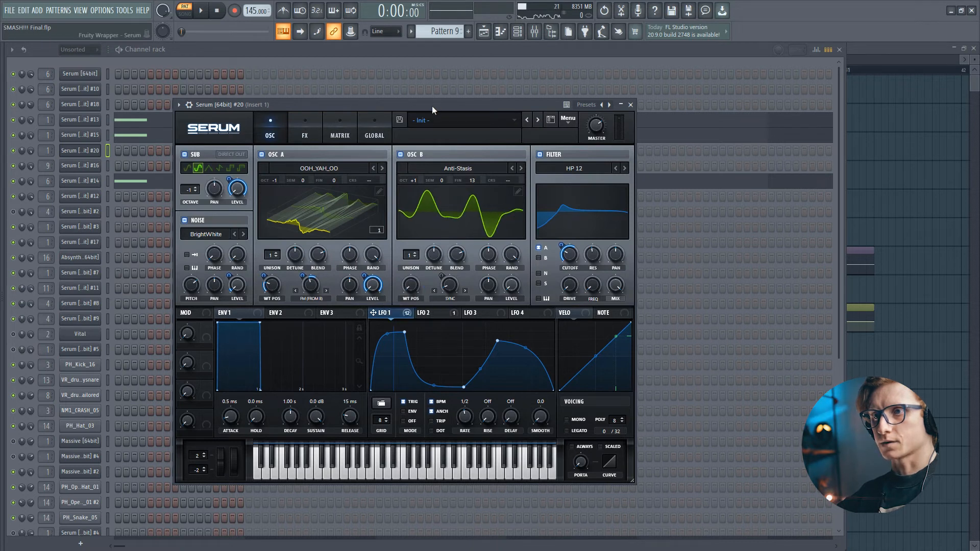
left_click_drag(412, 285, 432, 206)
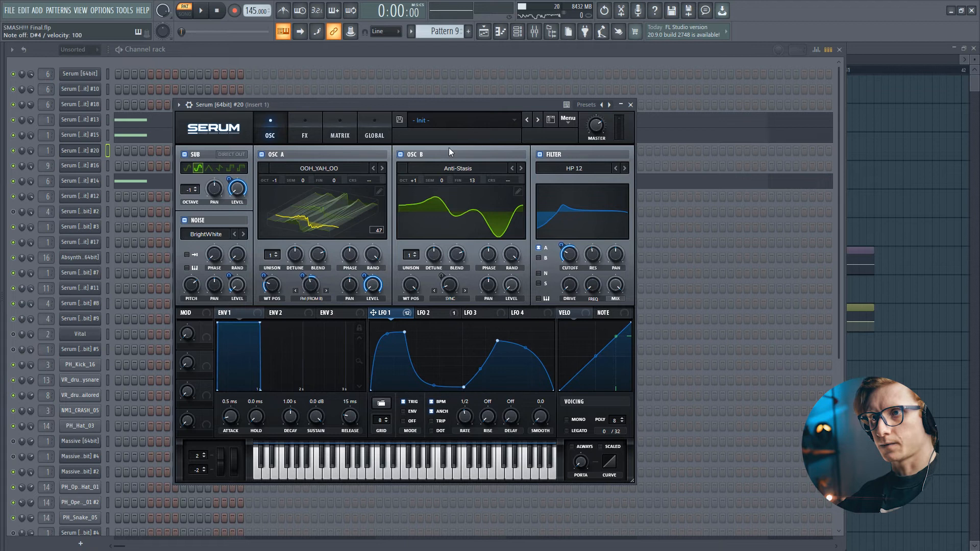
key("d")
left_click_drag(464, 387, 464, 397)
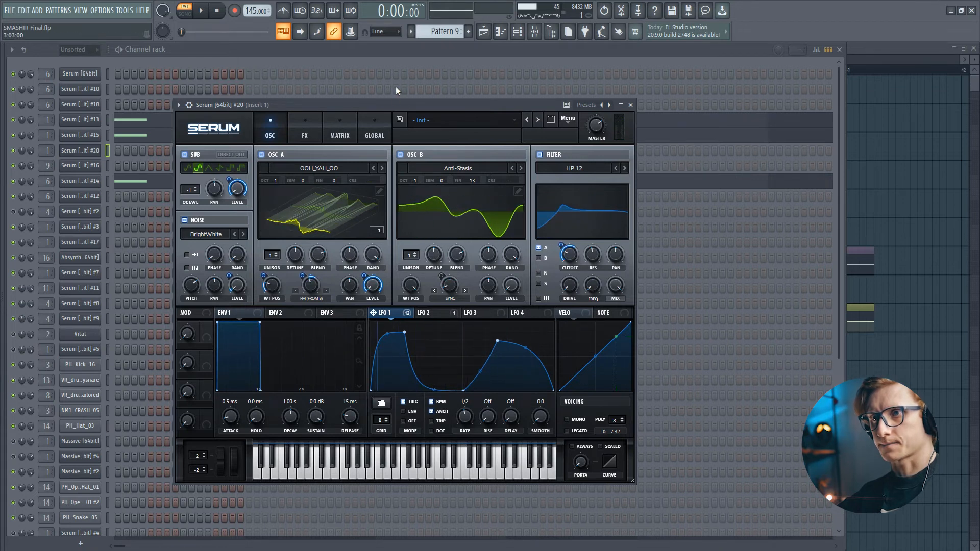
Step: Open the piano roll of the Serum #20 channel and audition the growl on keys from F3 upward
right_click(96, 149)
left_click(117, 152)
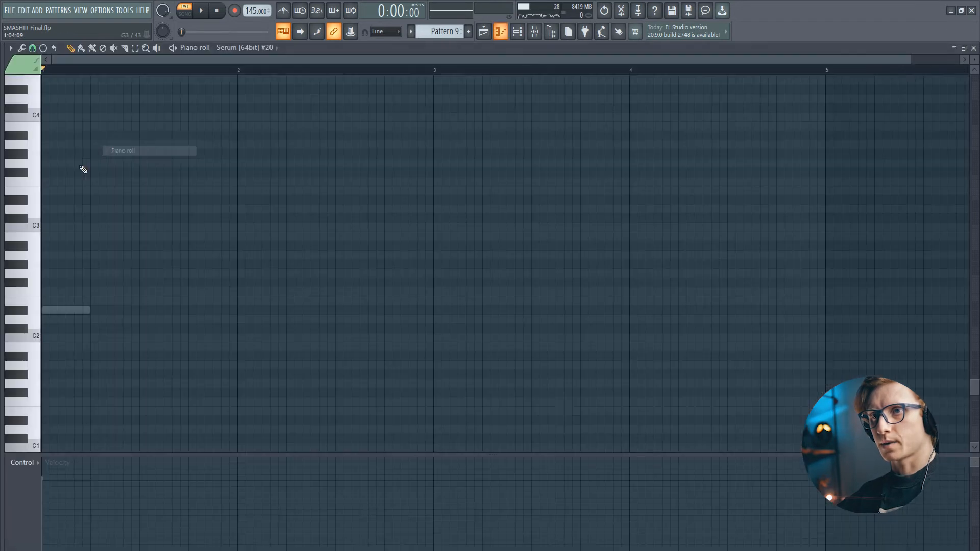
left_click(37, 183)
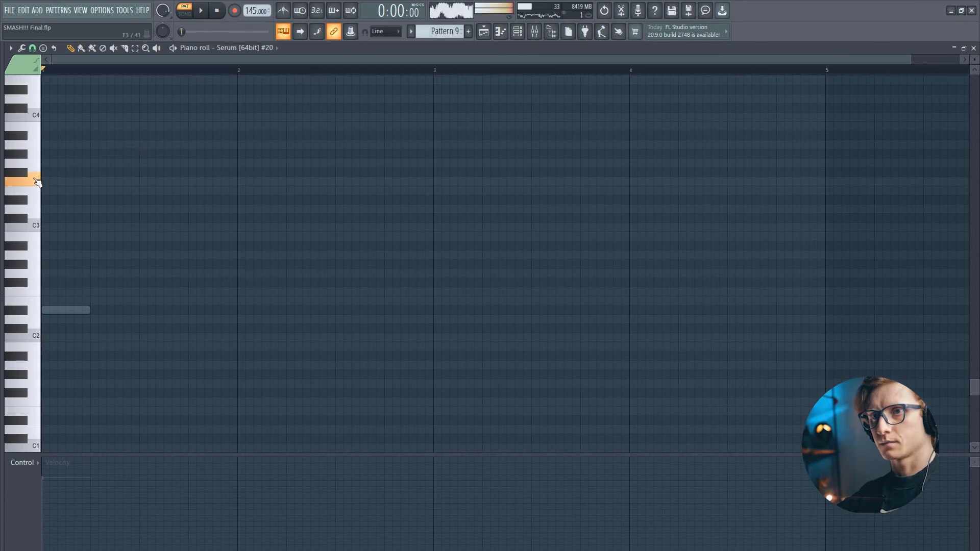
left_click_drag(37, 182, 36, 149)
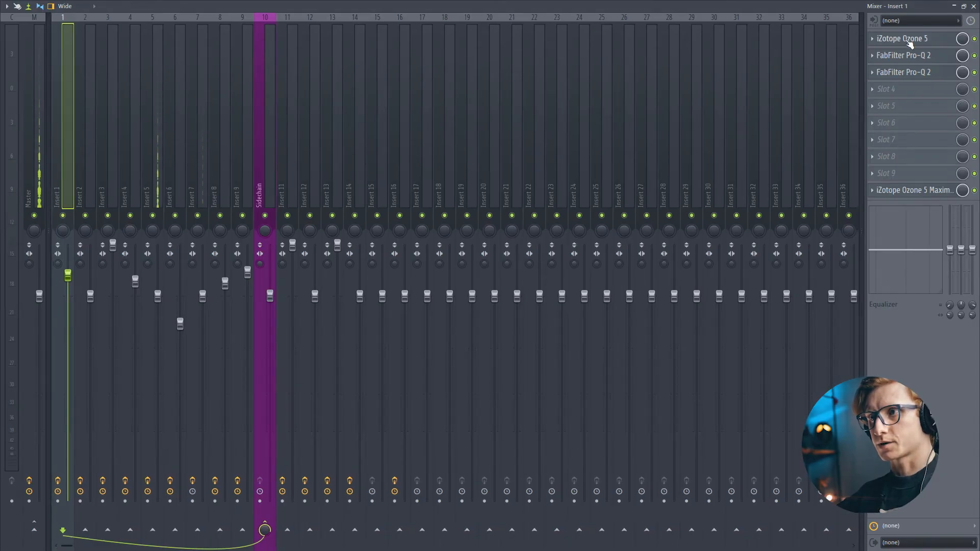
Step: Review the effects on mixer Insert 1: iZotope Ozone 5 stereo imaging, both FabFilter Pro-Q 2 equalizers and the Ozone 5 Maximizer
left_click(975, 6)
left_click_drag(440, 142, 431, 117)
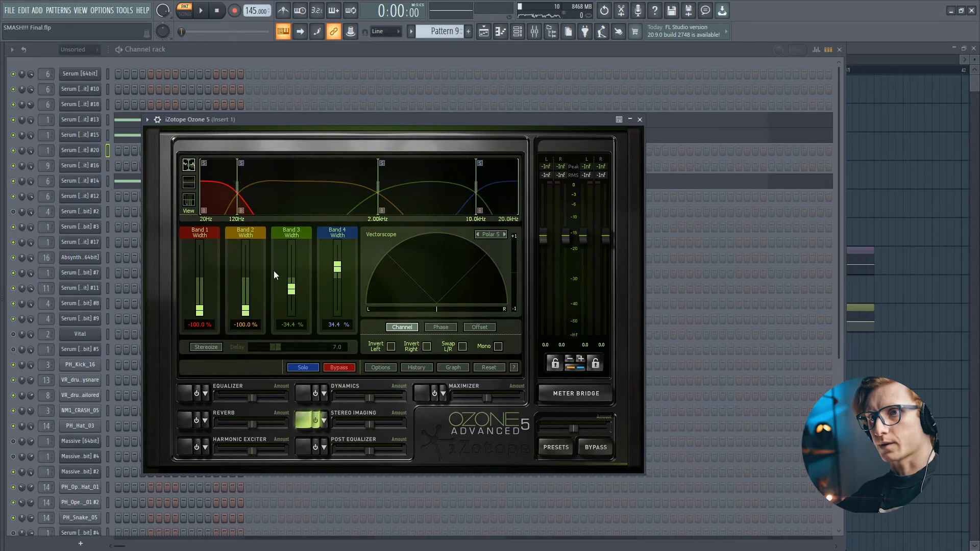
left_click(639, 119)
left_click(534, 31)
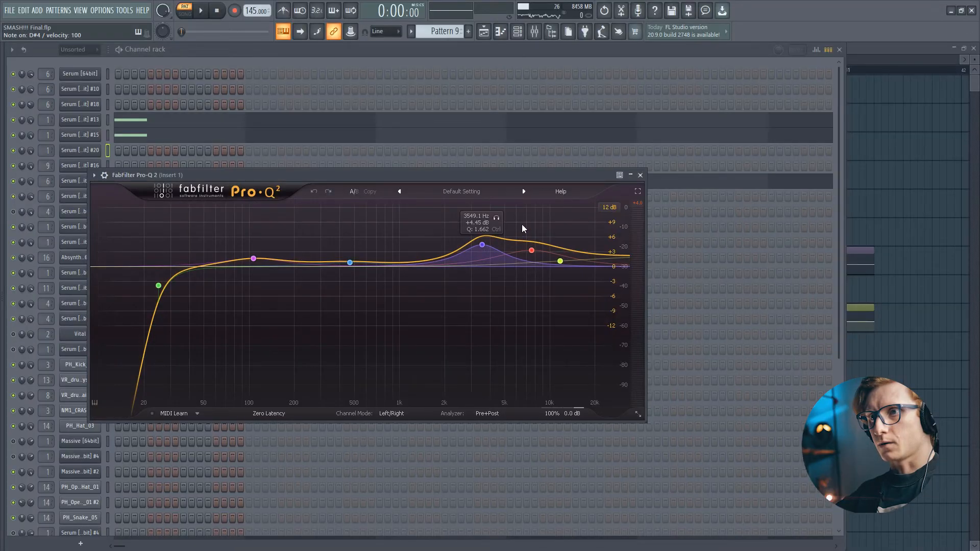
left_click(640, 175)
left_click(535, 32)
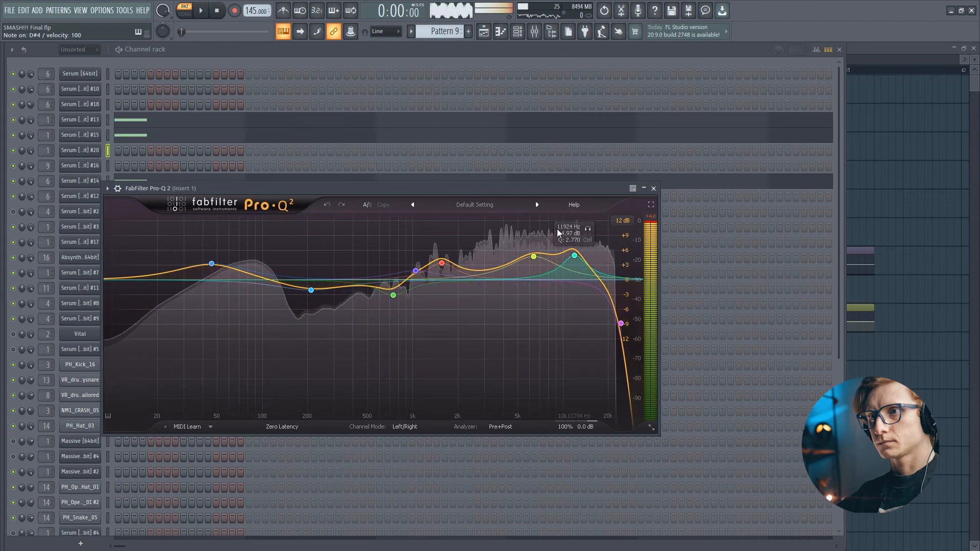
left_click(653, 188)
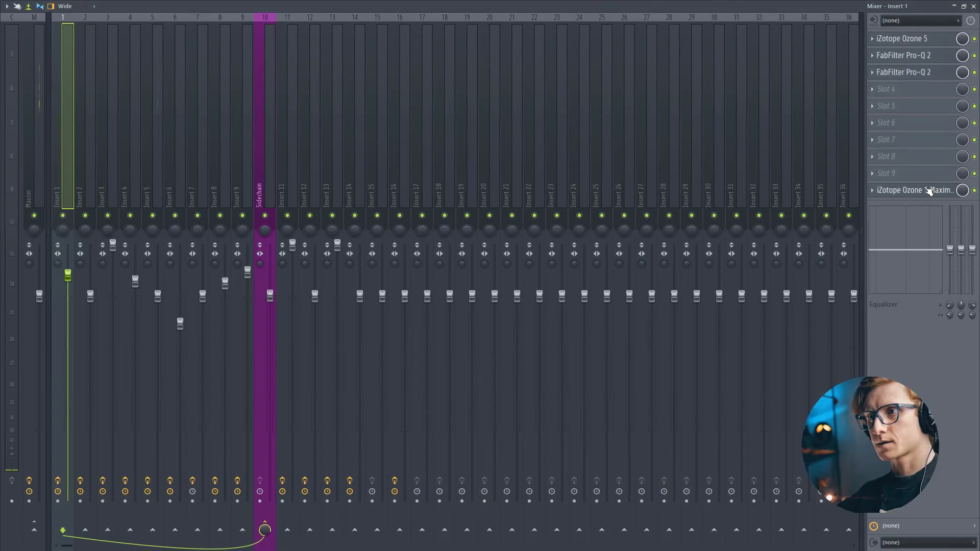
left_click(974, 5)
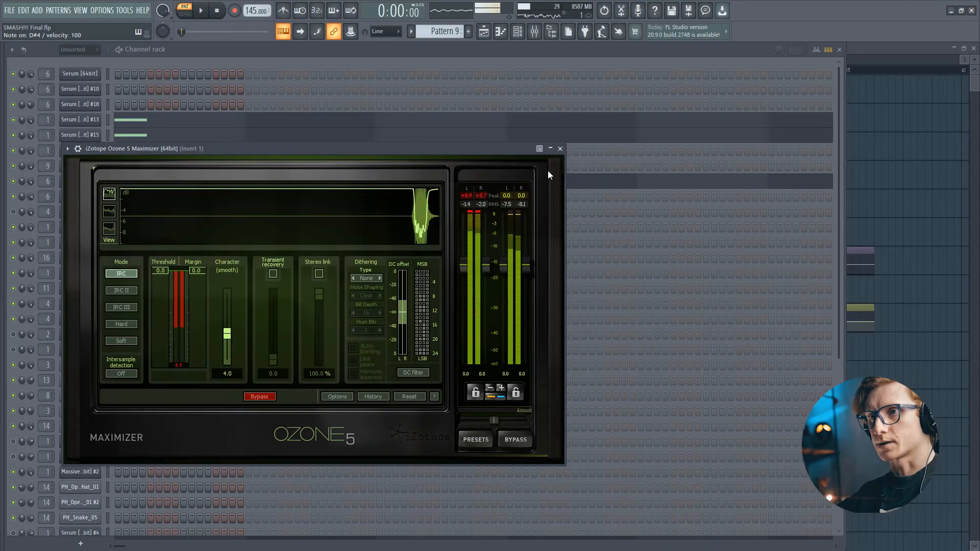
left_click(560, 149)
Step: Audition the processed growl in the Serum #20 piano roll and return to the playlist arrangement
right_click(102, 147)
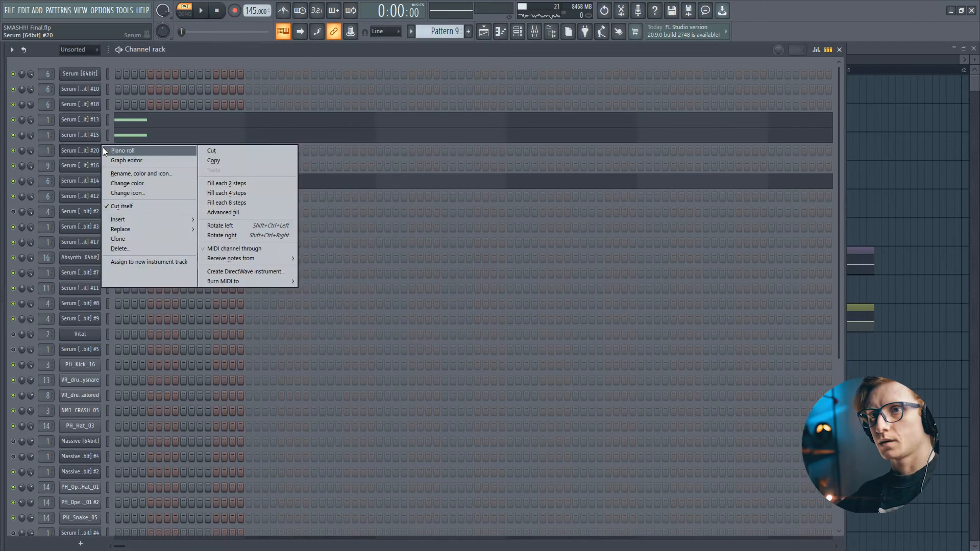
left_click(109, 151)
left_click_drag(39, 216, 36, 195)
key("Escape")
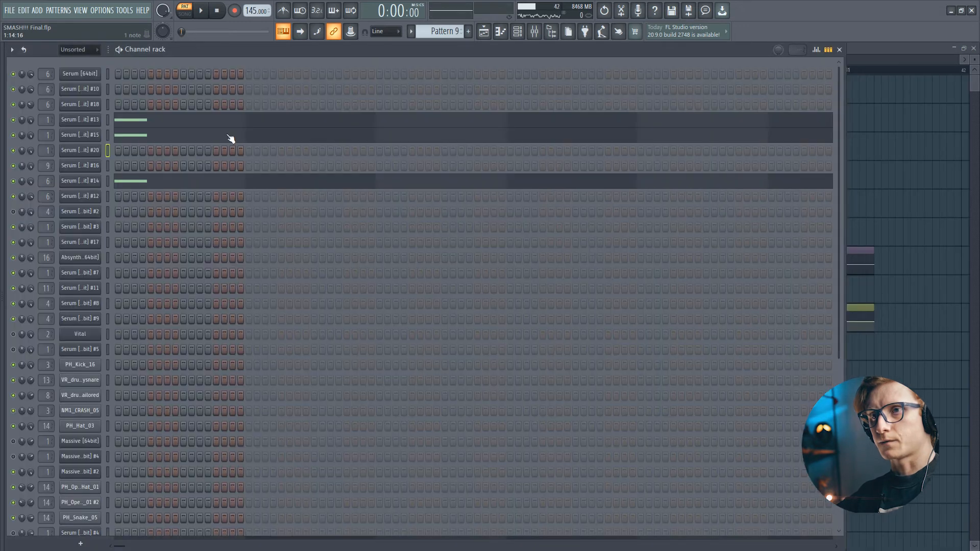
key("Escape")
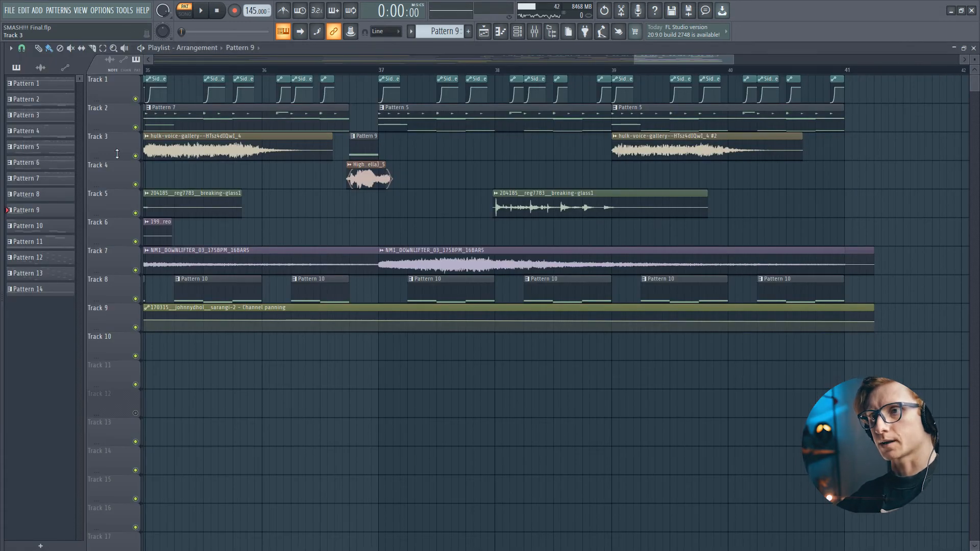